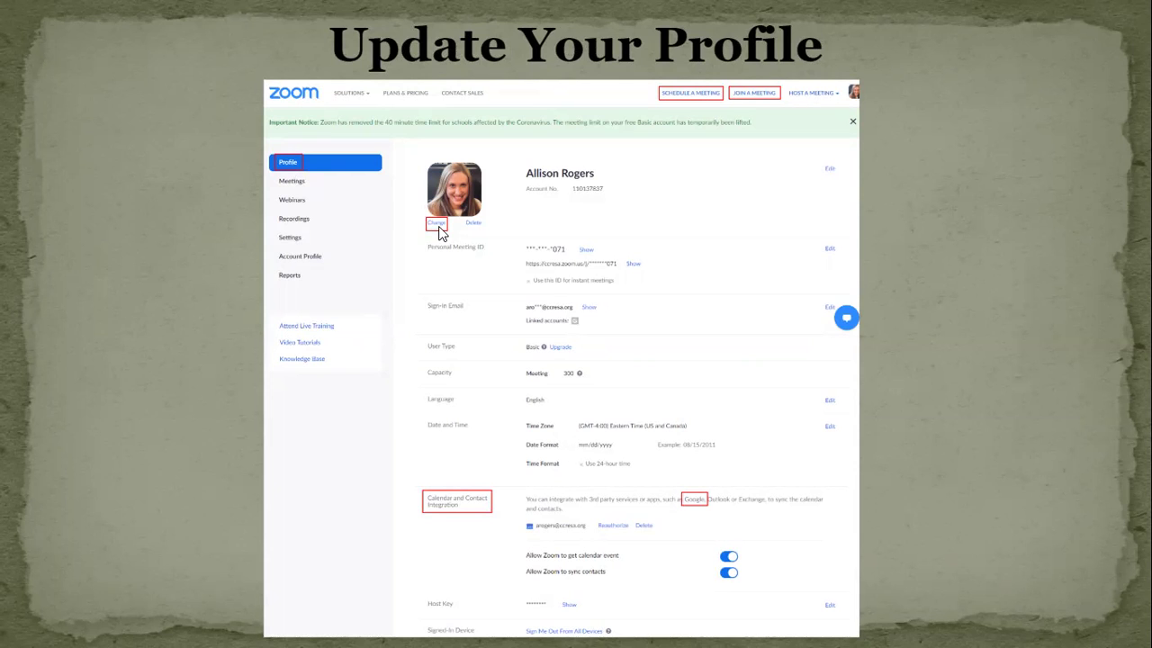
Step: Exit the slideshow, switch to the Zoom profile page and review the profile details through Calendar and Contact Integration
{"action": "key", "text": "Escape"}
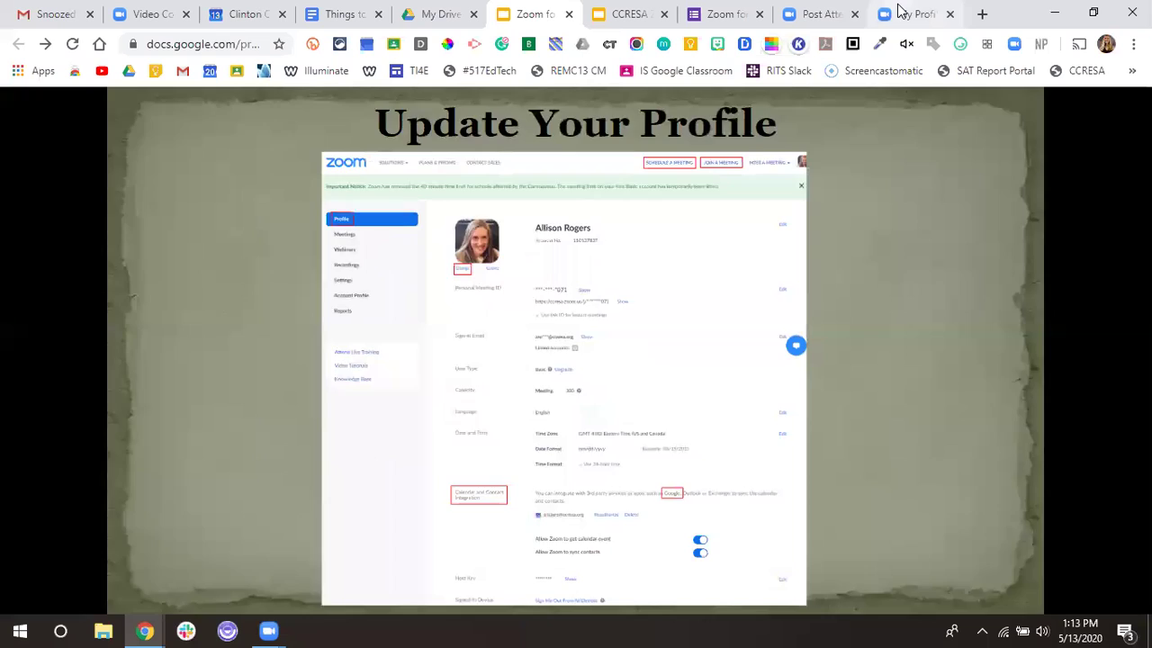
{"action": "left_click", "coordinate": [901, 10]}
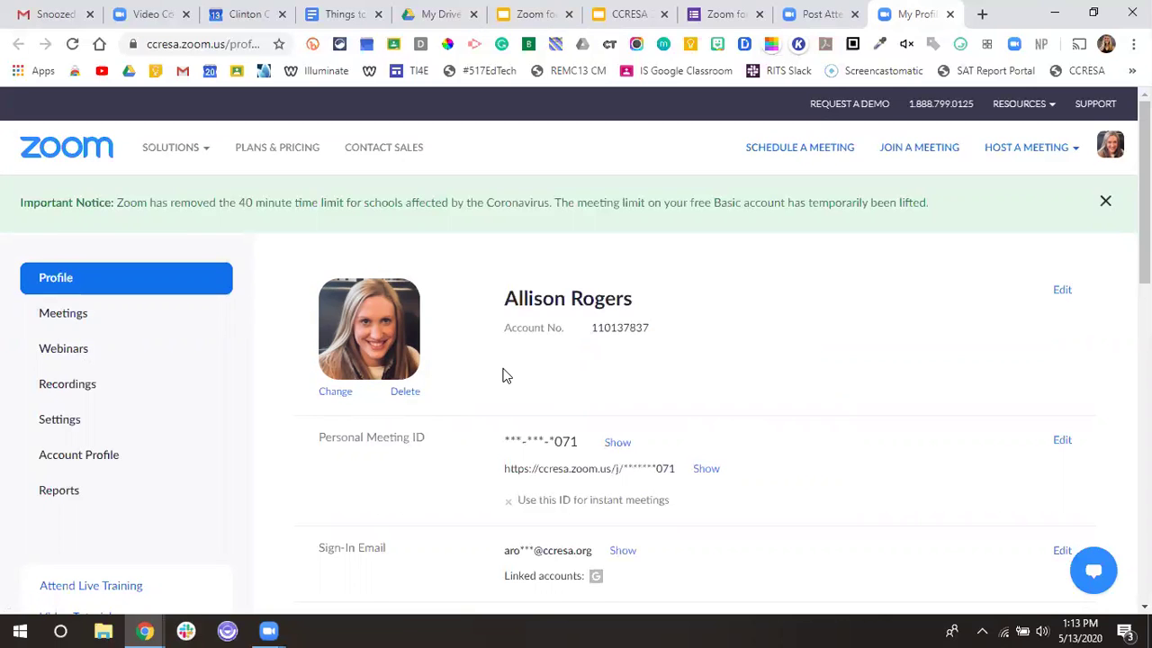
{"action": "scroll", "coordinate": [507, 363], "scroll_direction": "down", "scroll_amount": 1}
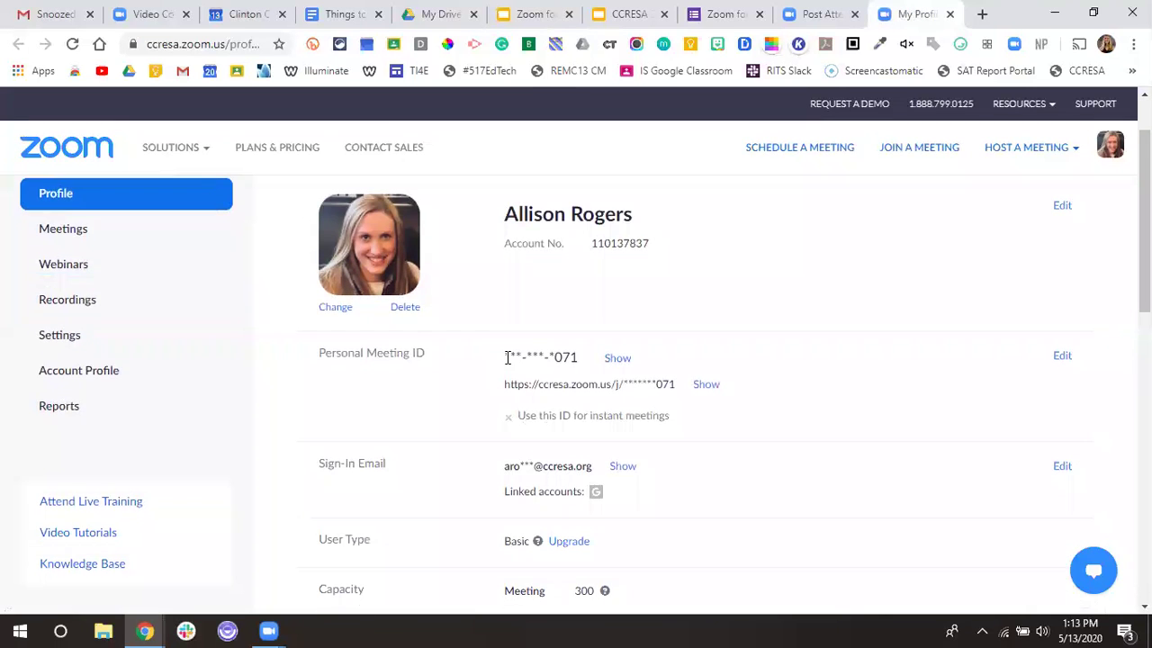
{"action": "scroll", "coordinate": [506, 358], "scroll_direction": "up", "scroll_amount": 1}
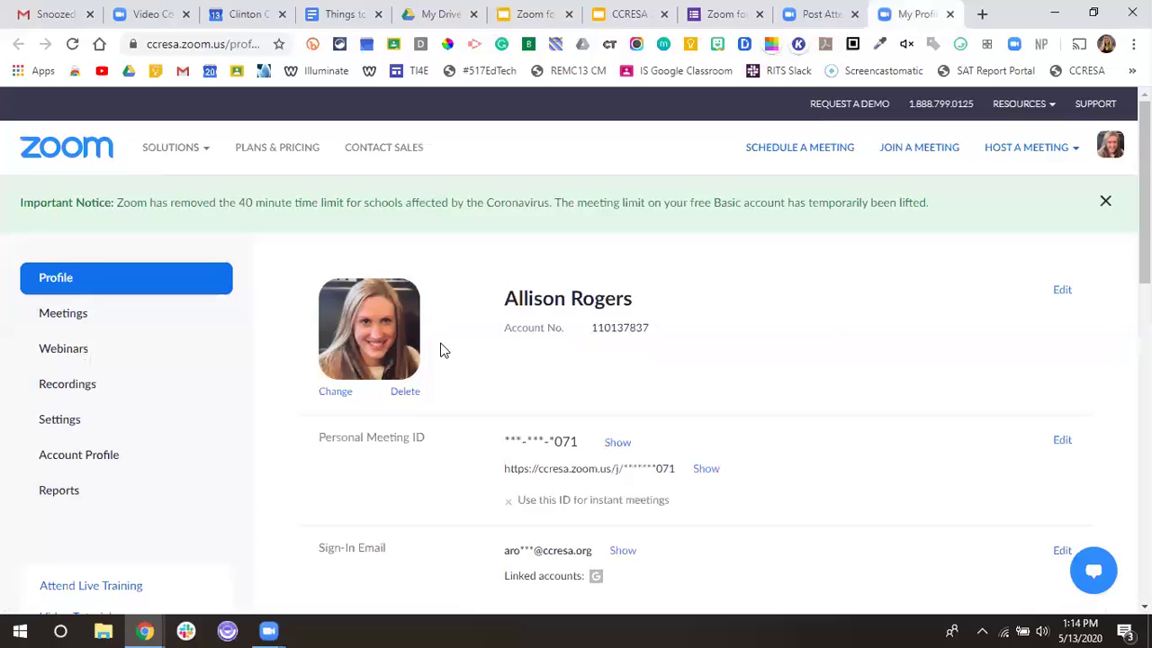
{"action": "scroll", "coordinate": [445, 342], "scroll_direction": "down", "scroll_amount": 2}
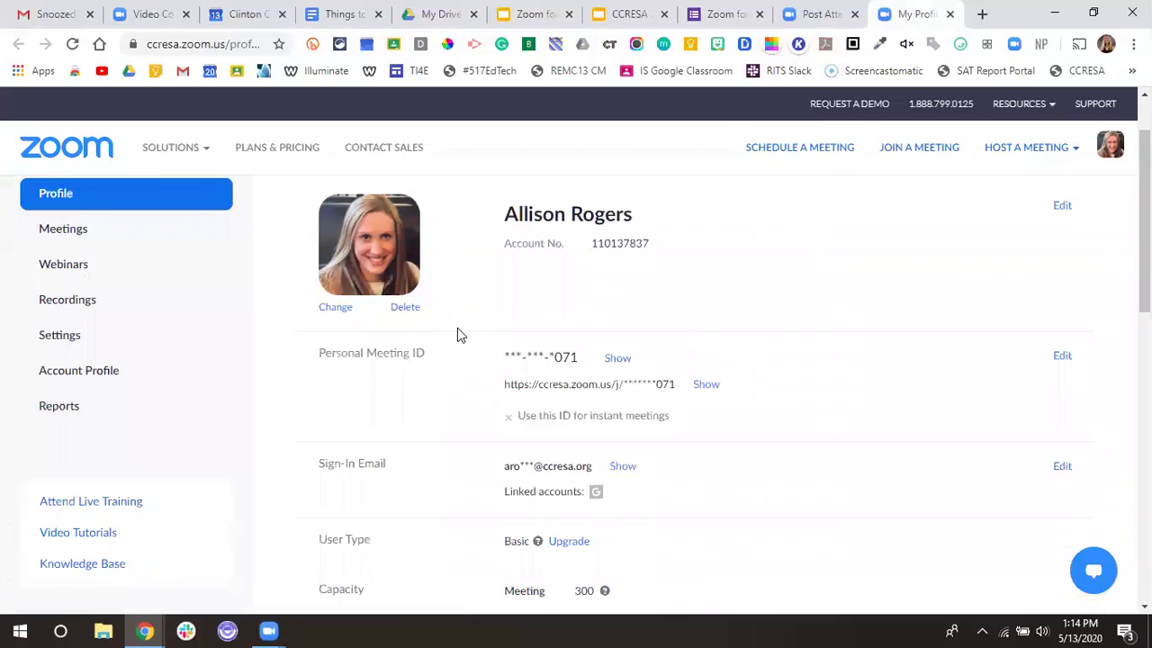
{"action": "scroll", "coordinate": [457, 334], "scroll_direction": "down", "scroll_amount": 1}
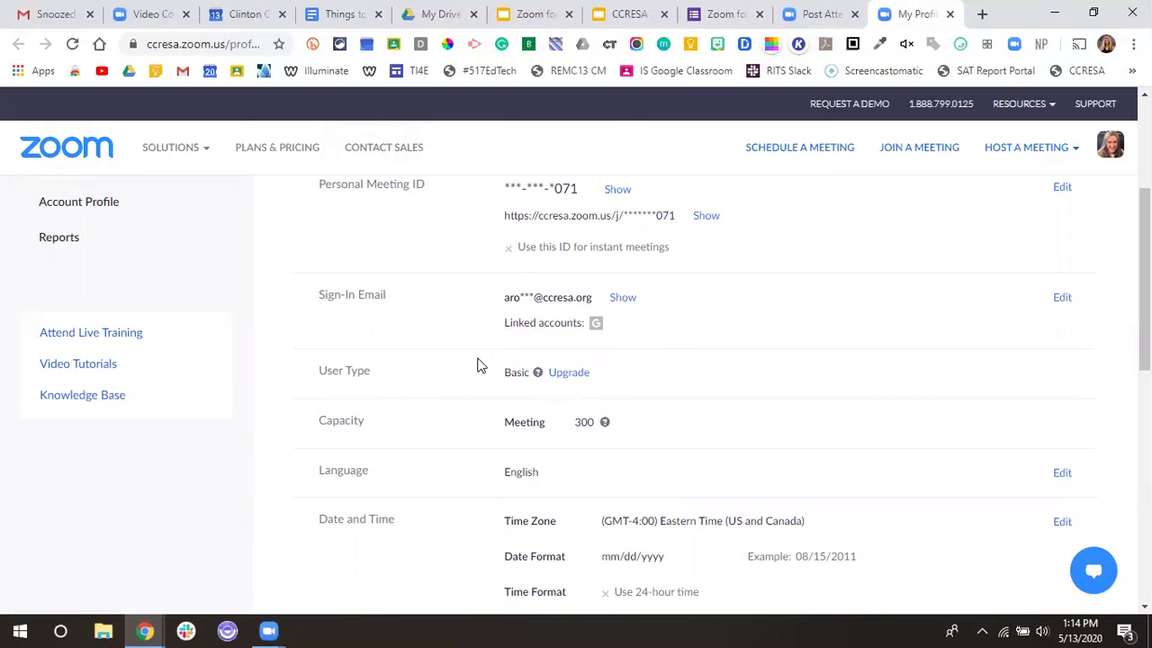
{"action": "scroll", "coordinate": [476, 366], "scroll_direction": "down", "scroll_amount": 4}
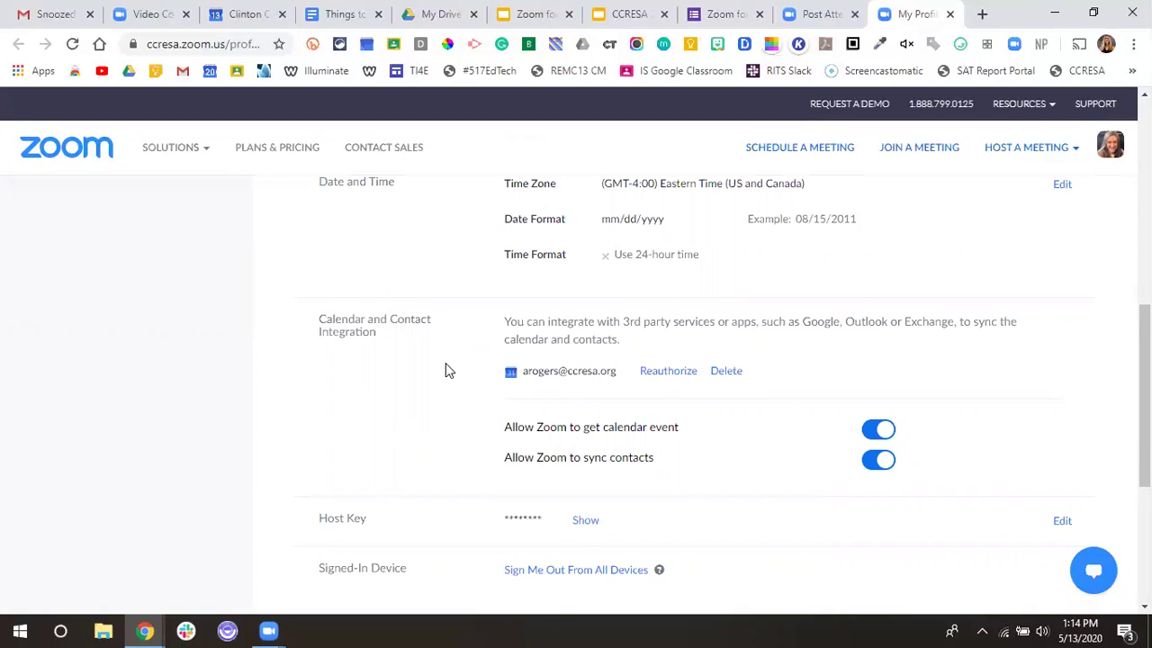
{"action": "scroll", "coordinate": [445, 363], "scroll_direction": "up", "scroll_amount": 7}
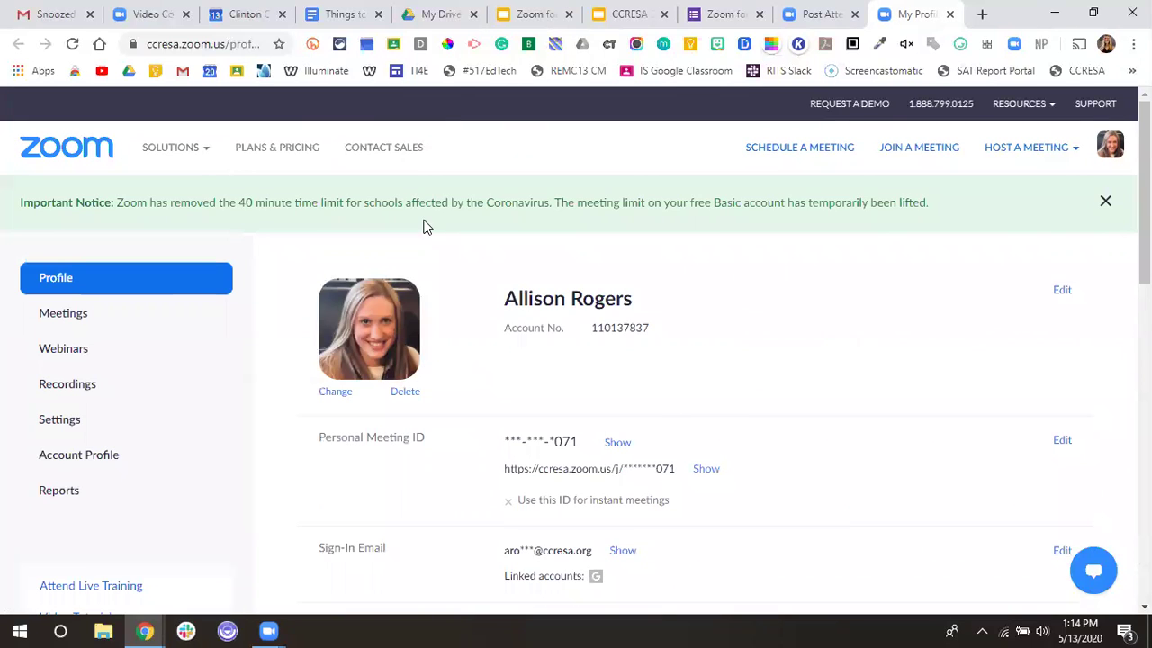
Step: Return to the Zoom for Beginners training presentation in Google Slides and show slide 16, Settings
{"action": "left_click", "coordinate": [511, 12]}
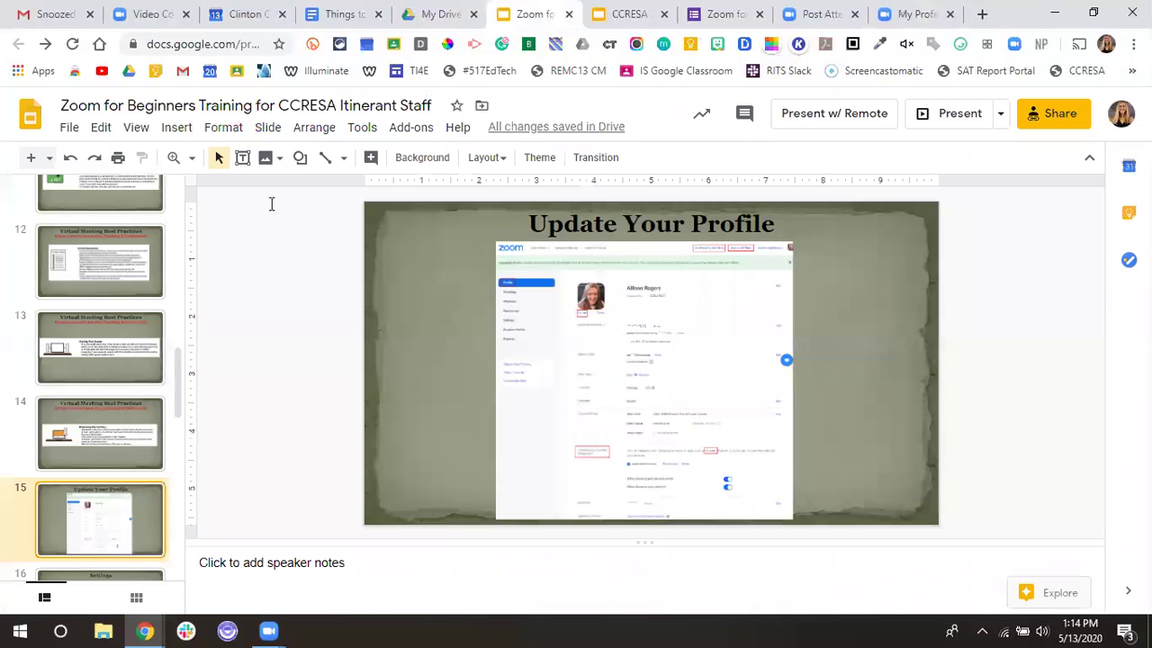
{"action": "scroll", "coordinate": [146, 454], "scroll_direction": "down", "scroll_amount": 2}
{"action": "scroll", "coordinate": [146, 459], "scroll_direction": "down", "scroll_amount": 1}
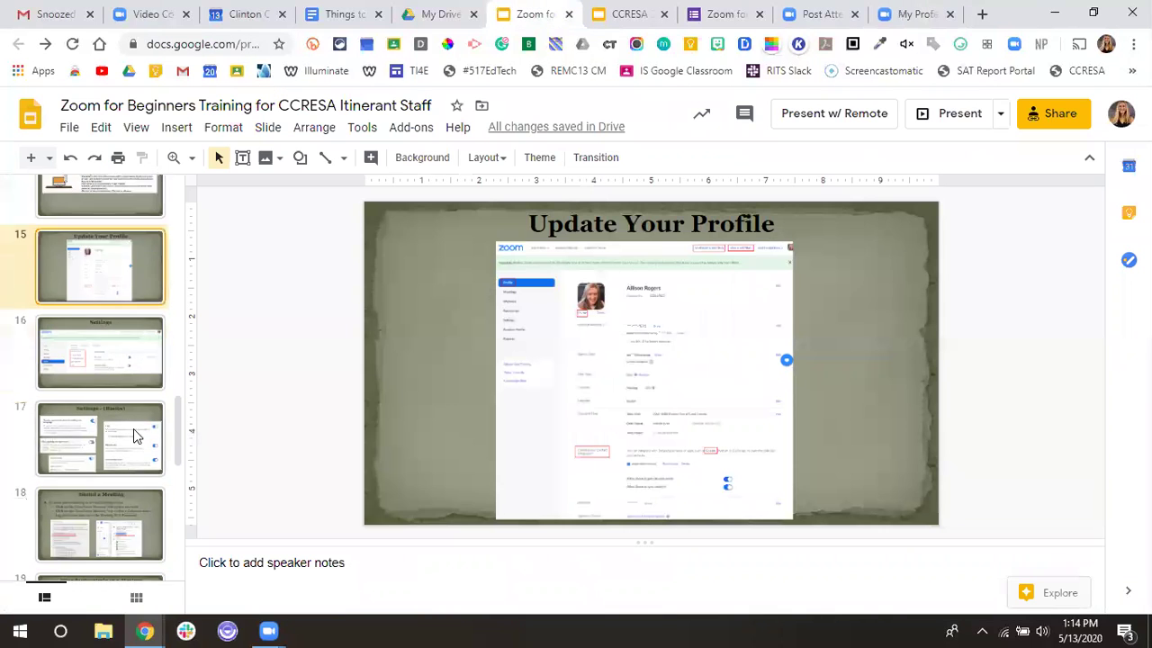
{"action": "left_click", "coordinate": [113, 356]}
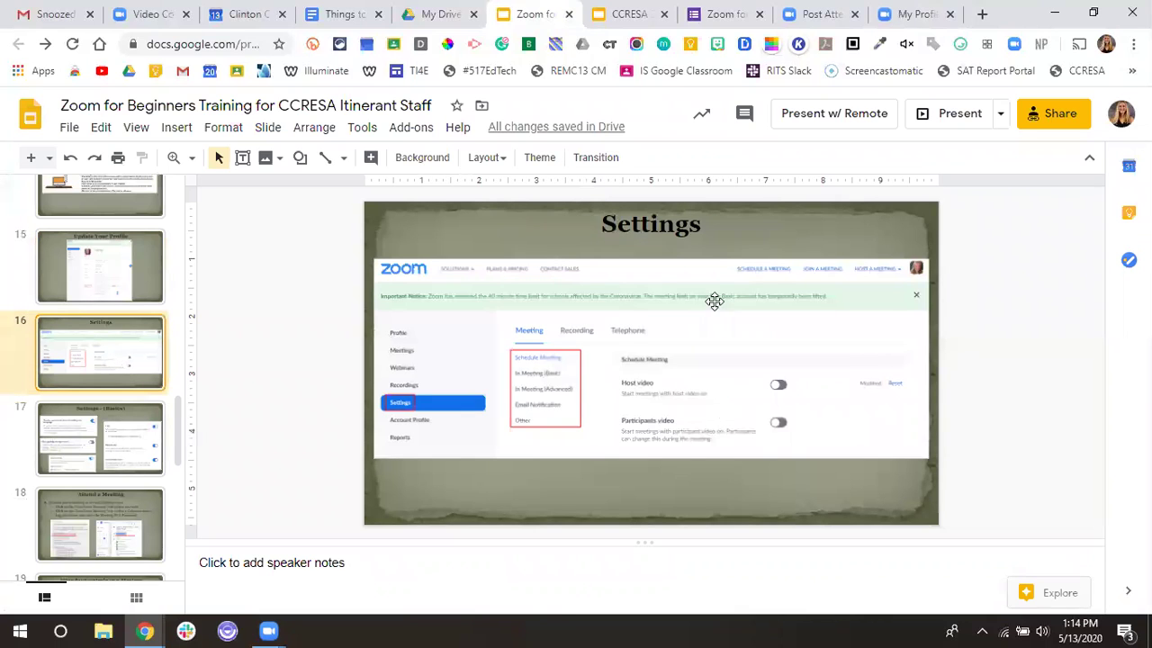
Step: Switch to the Zoom web portal, open the account's meeting settings and review the Schedule Meeting options from Host video to Upcoming meeting reminder
{"action": "left_click", "coordinate": [904, 11]}
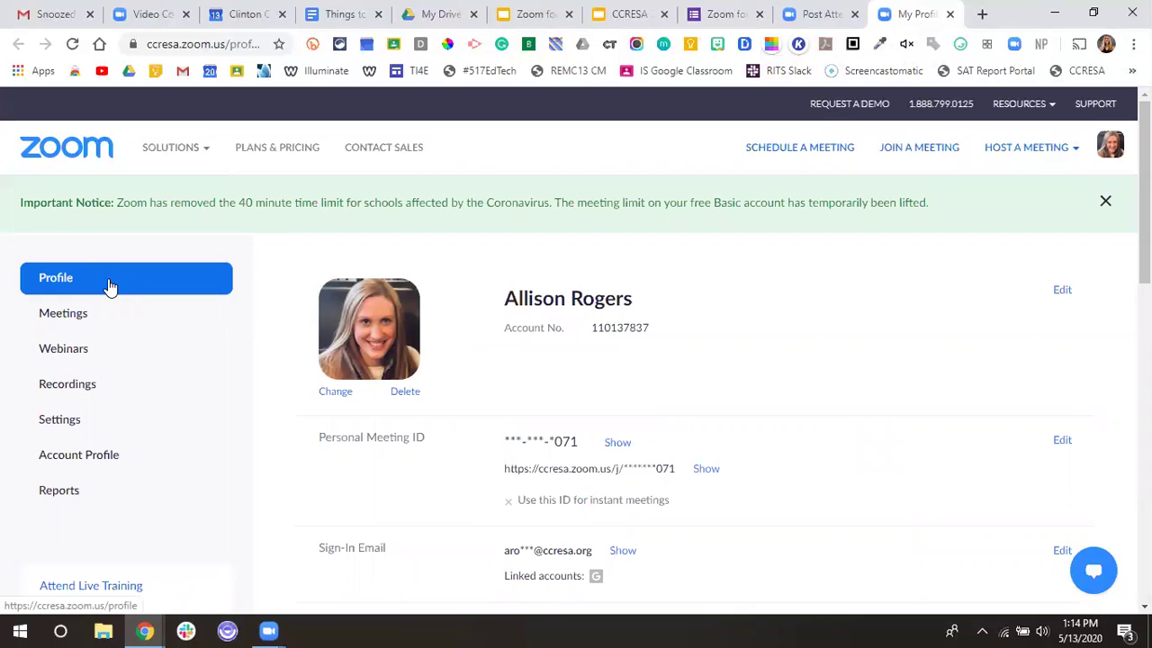
{"action": "left_click", "coordinate": [59, 420]}
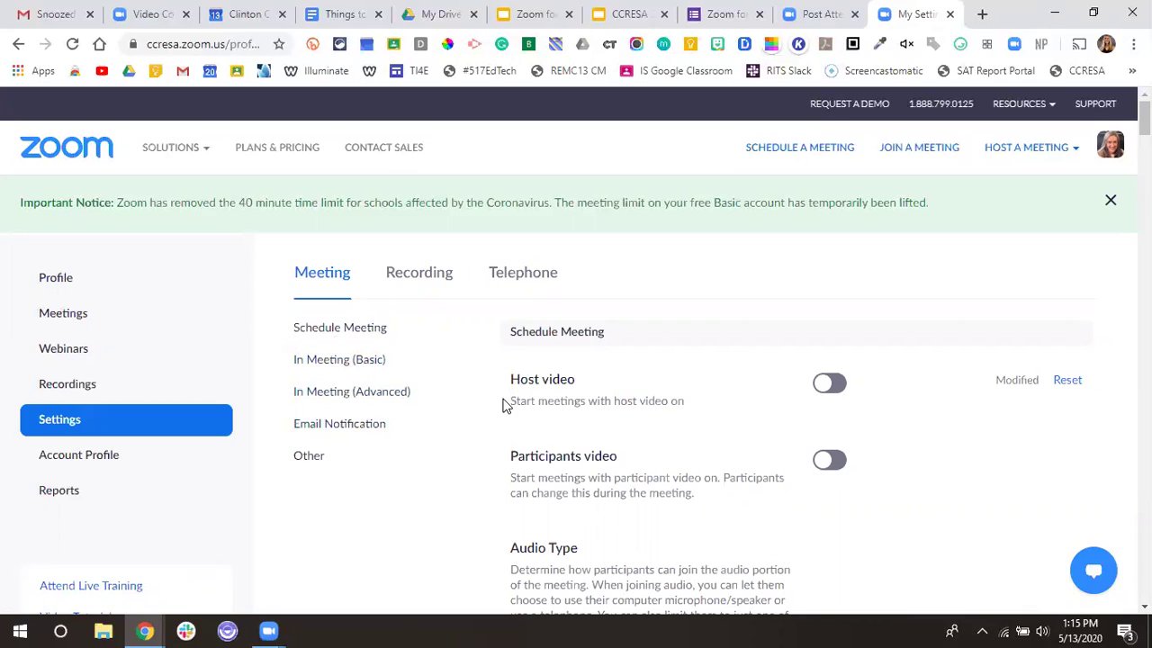
{"action": "scroll", "coordinate": [505, 406], "scroll_direction": "down", "scroll_amount": 1}
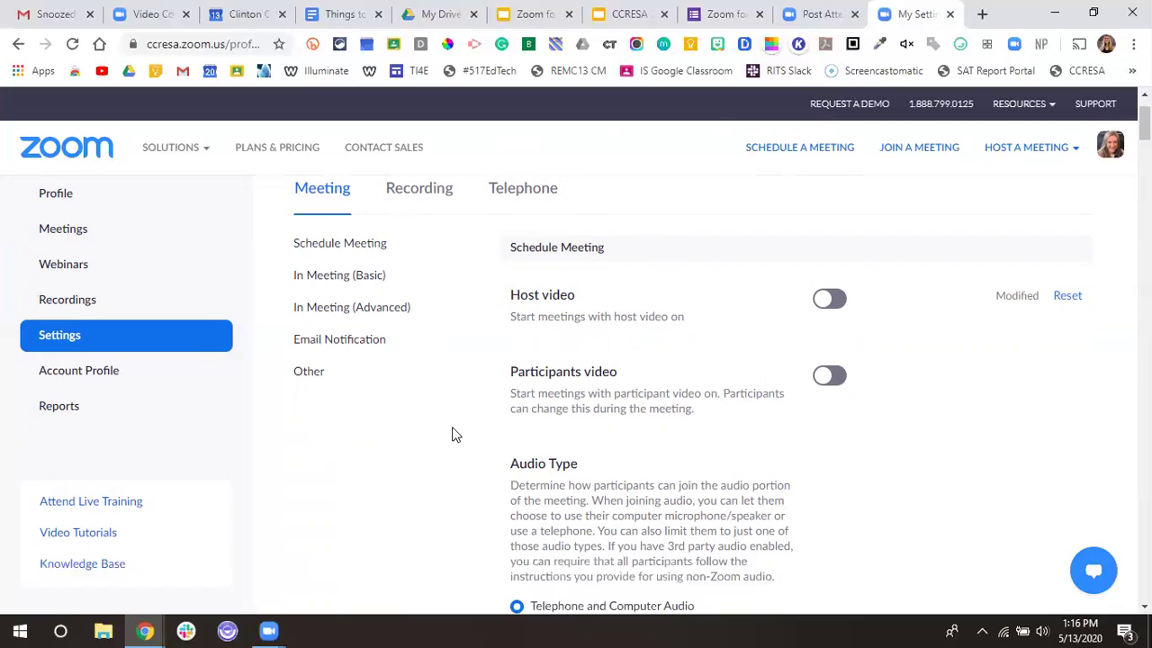
{"action": "scroll", "coordinate": [470, 437], "scroll_direction": "down", "scroll_amount": 3}
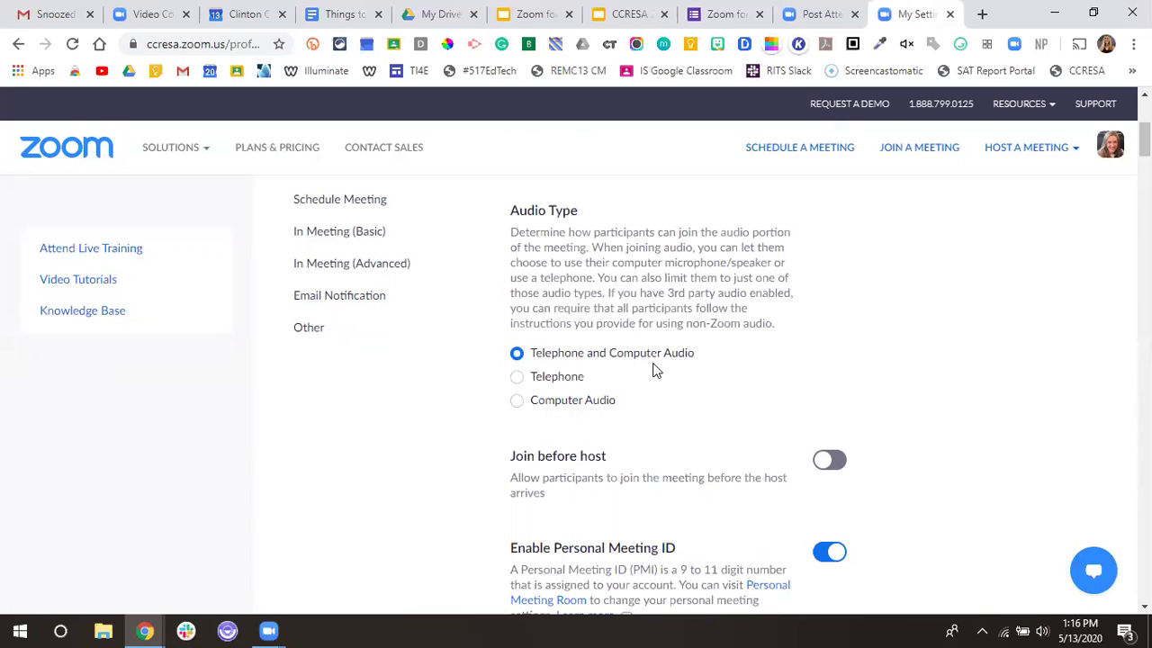
{"action": "scroll", "coordinate": [654, 371], "scroll_direction": "down", "scroll_amount": 2}
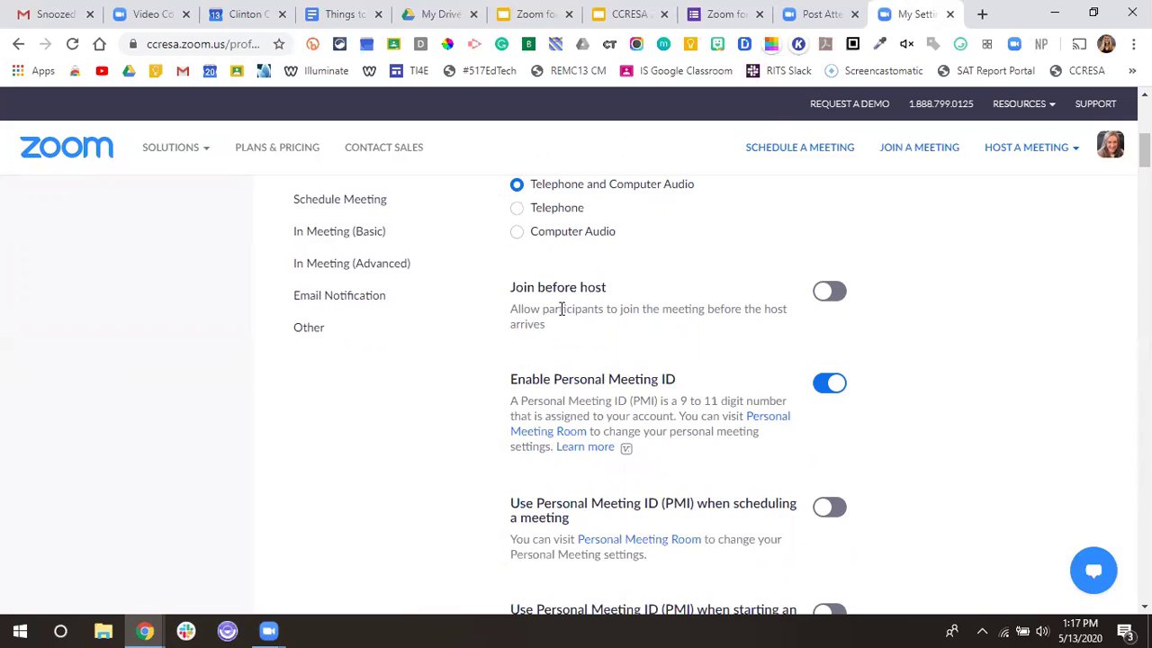
{"action": "scroll", "coordinate": [650, 494], "scroll_direction": "down", "scroll_amount": 5}
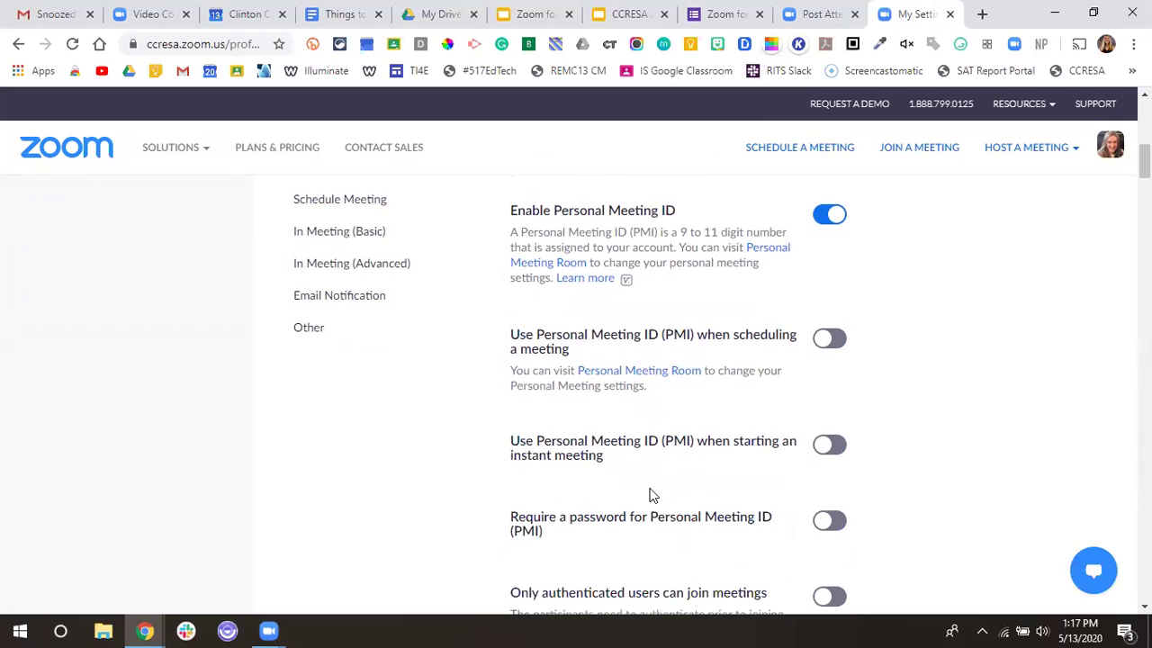
{"action": "scroll", "coordinate": [660, 465], "scroll_direction": "down", "scroll_amount": 3}
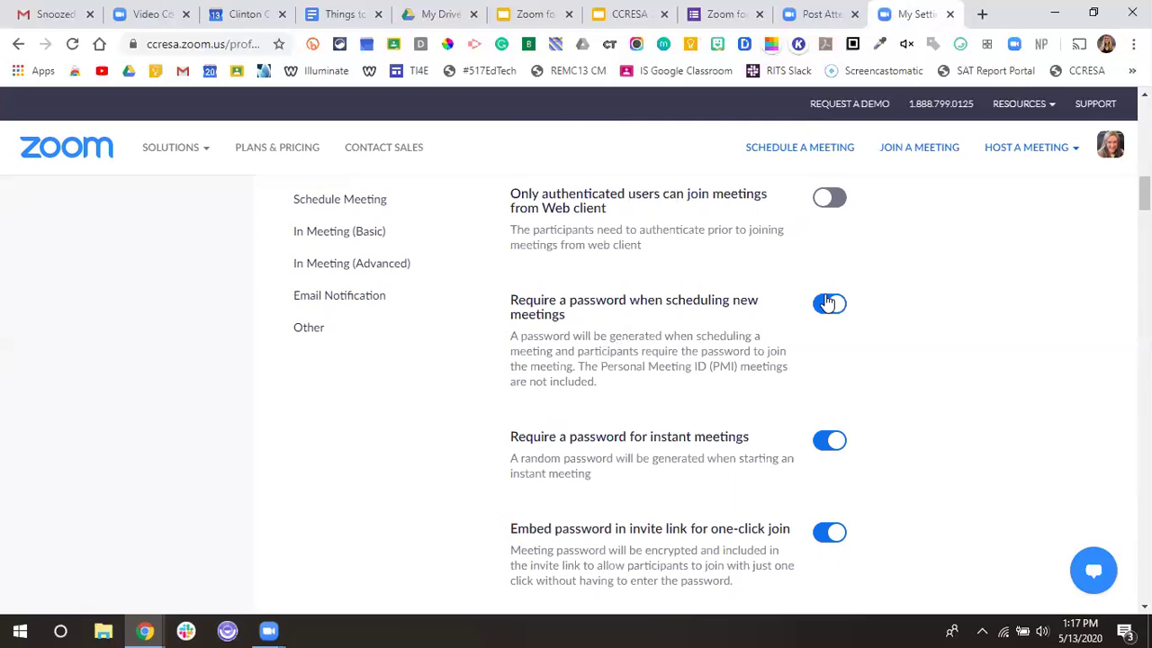
{"action": "scroll", "coordinate": [794, 346], "scroll_direction": "down", "scroll_amount": 3}
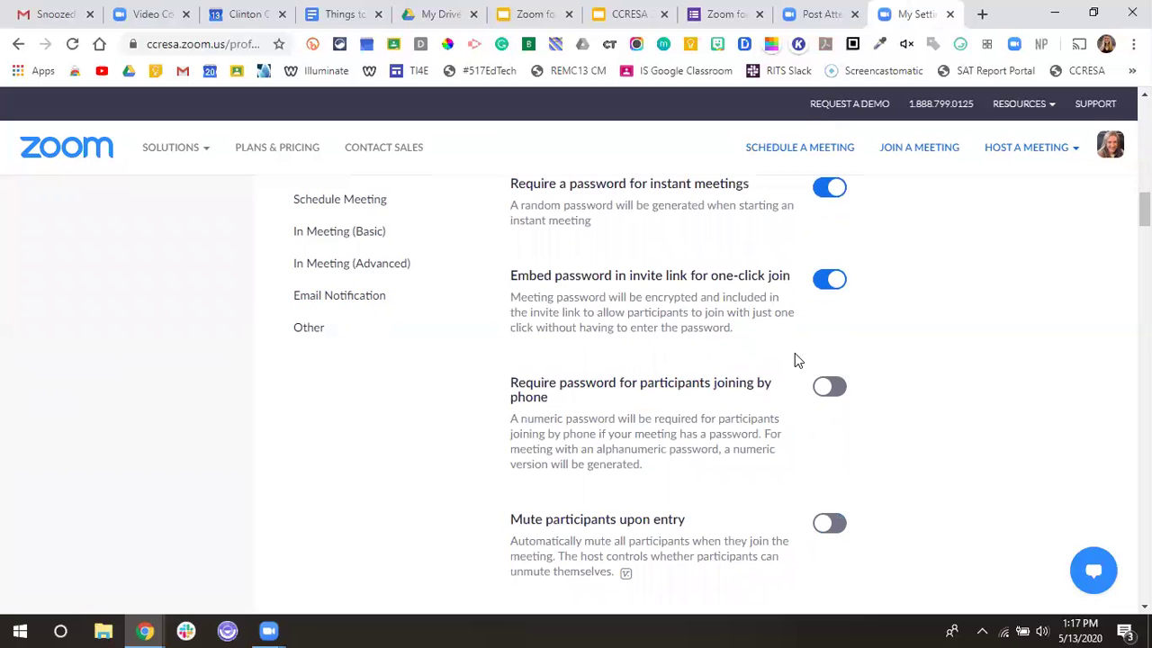
{"action": "scroll", "coordinate": [794, 355], "scroll_direction": "down", "scroll_amount": 1}
{"action": "scroll", "coordinate": [795, 356], "scroll_direction": "down", "scroll_amount": 2}
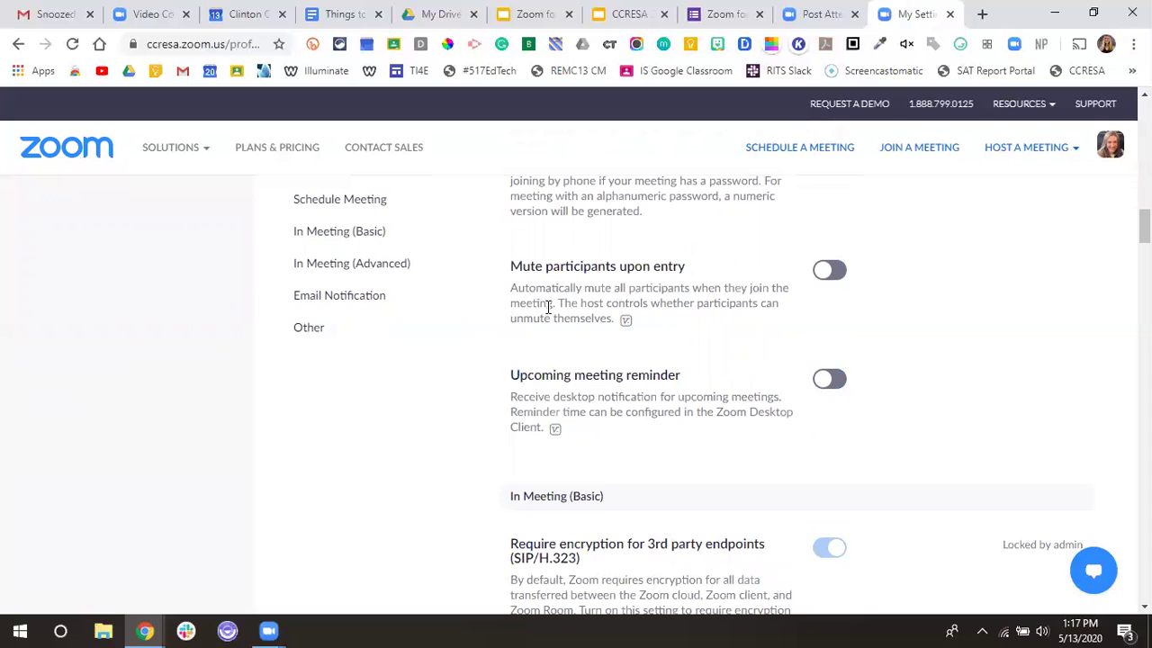
{"action": "scroll", "coordinate": [549, 307], "scroll_direction": "down", "scroll_amount": 1}
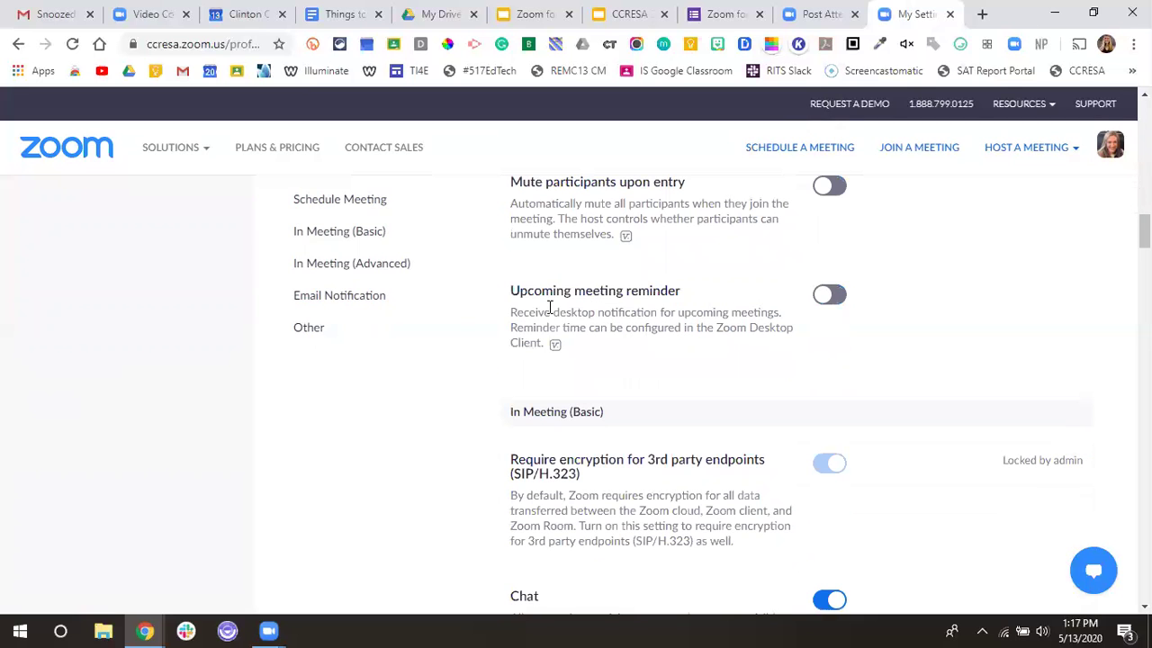
{"action": "scroll", "coordinate": [530, 330], "scroll_direction": "down", "scroll_amount": 1}
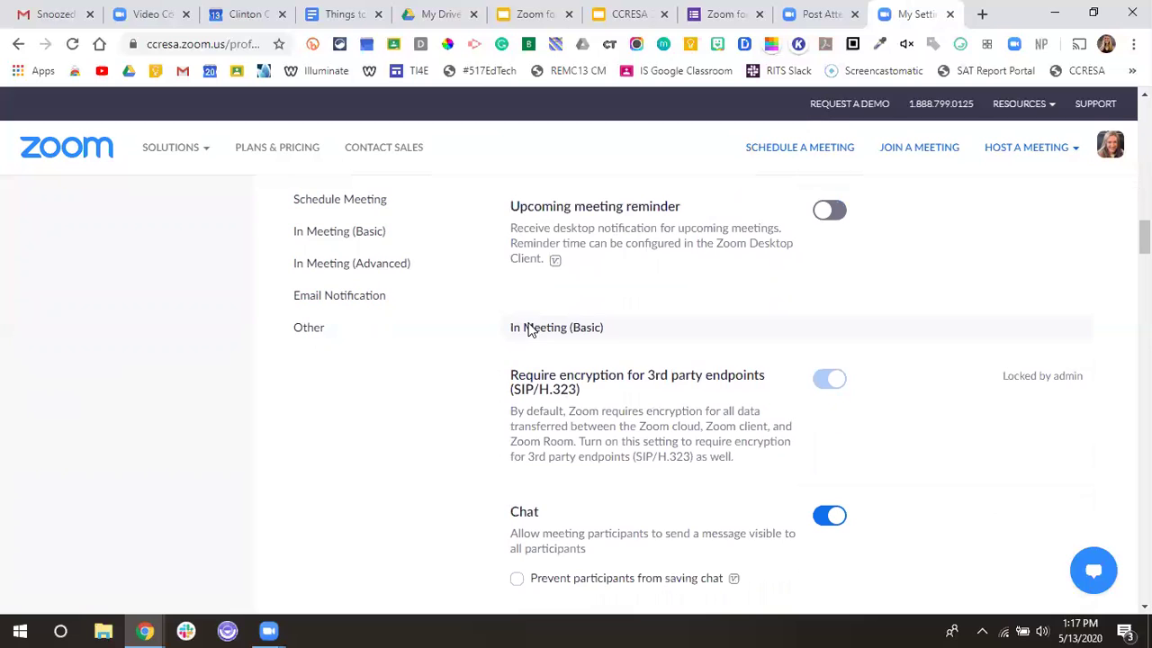
Step: Examine the In Meeting (Basic) options from Chat, Private chat and Auto saving chats through Co-host to Screen sharing
{"action": "scroll", "coordinate": [671, 346], "scroll_direction": "down", "scroll_amount": 2}
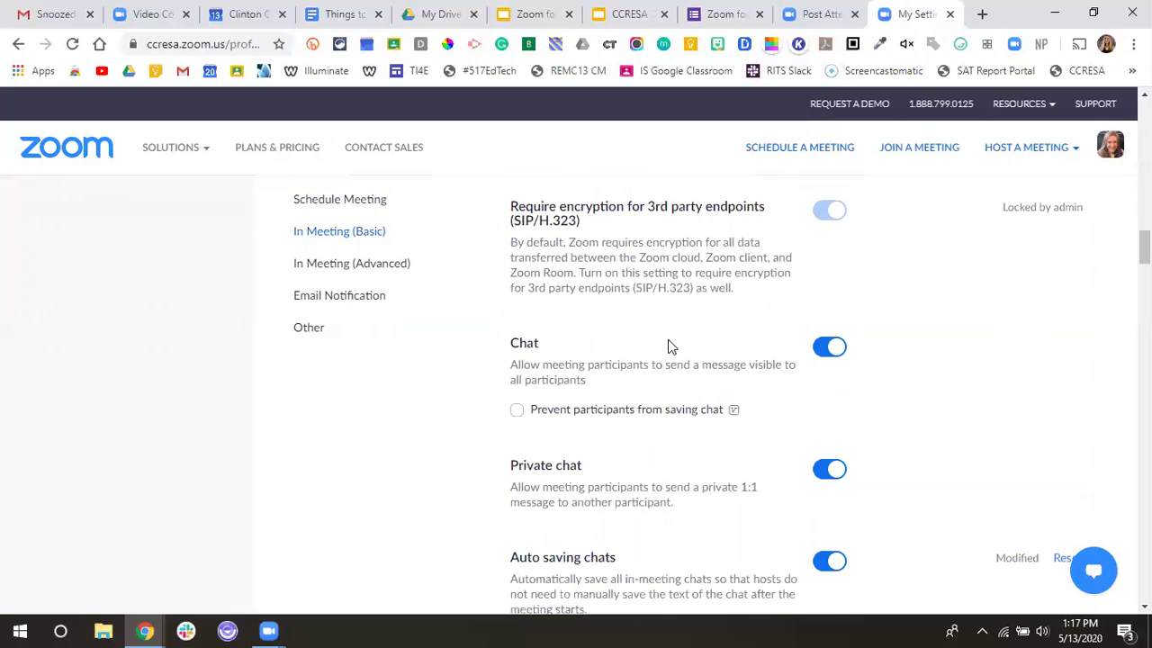
{"action": "scroll", "coordinate": [670, 347], "scroll_direction": "down", "scroll_amount": 1}
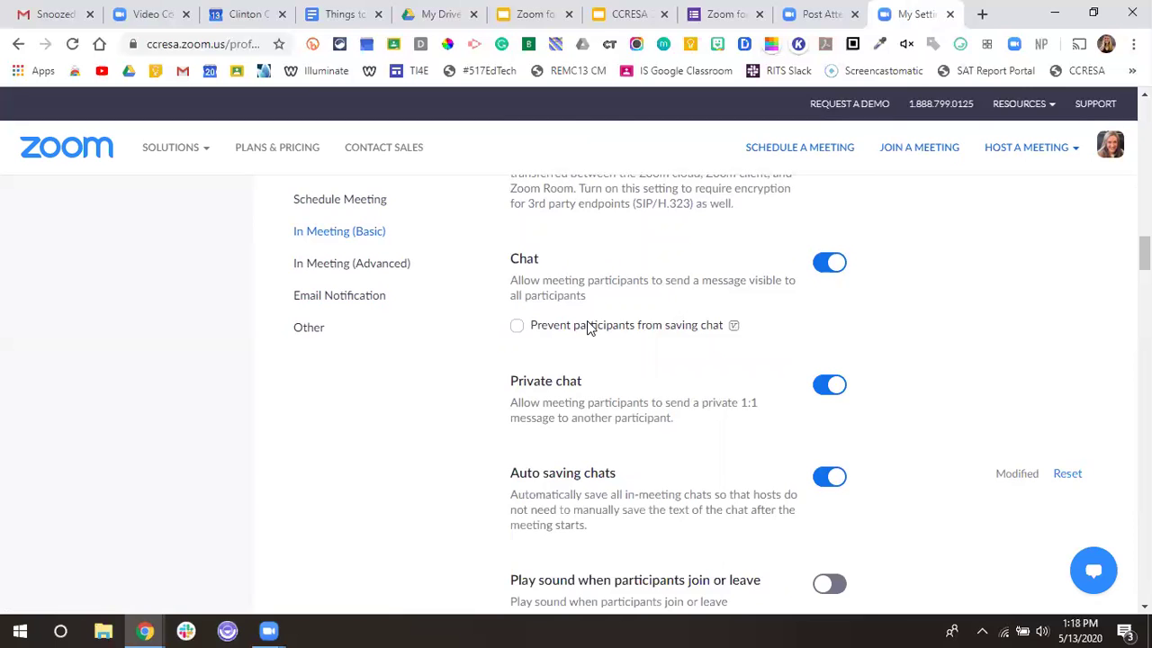
{"action": "scroll", "coordinate": [614, 358], "scroll_direction": "down", "scroll_amount": 1}
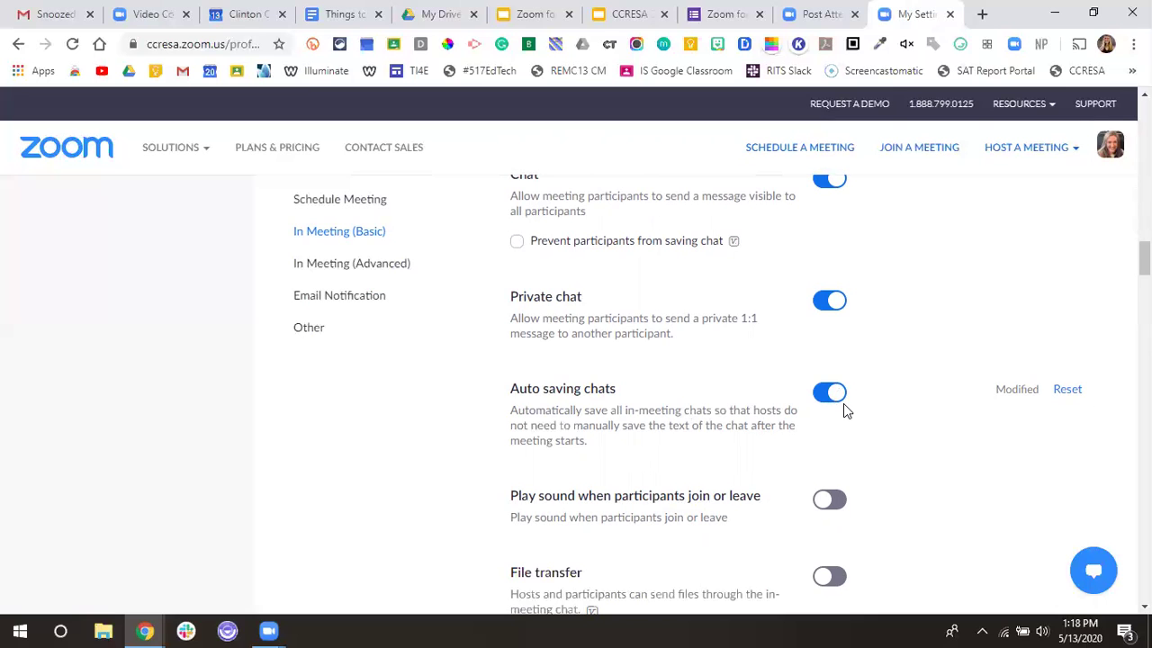
{"action": "scroll", "coordinate": [844, 409], "scroll_direction": "down", "scroll_amount": 3}
{"action": "scroll", "coordinate": [764, 419], "scroll_direction": "down", "scroll_amount": 5}
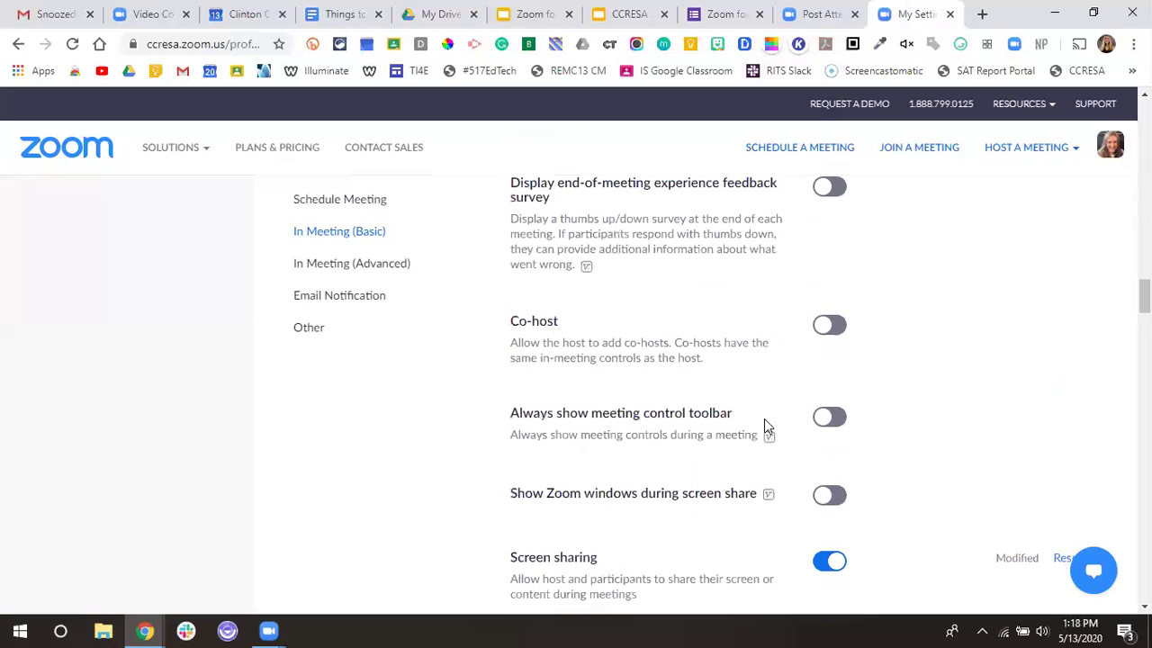
{"action": "scroll", "coordinate": [763, 419], "scroll_direction": "down", "scroll_amount": 1}
{"action": "scroll", "coordinate": [764, 418], "scroll_direction": "down", "scroll_amount": 1}
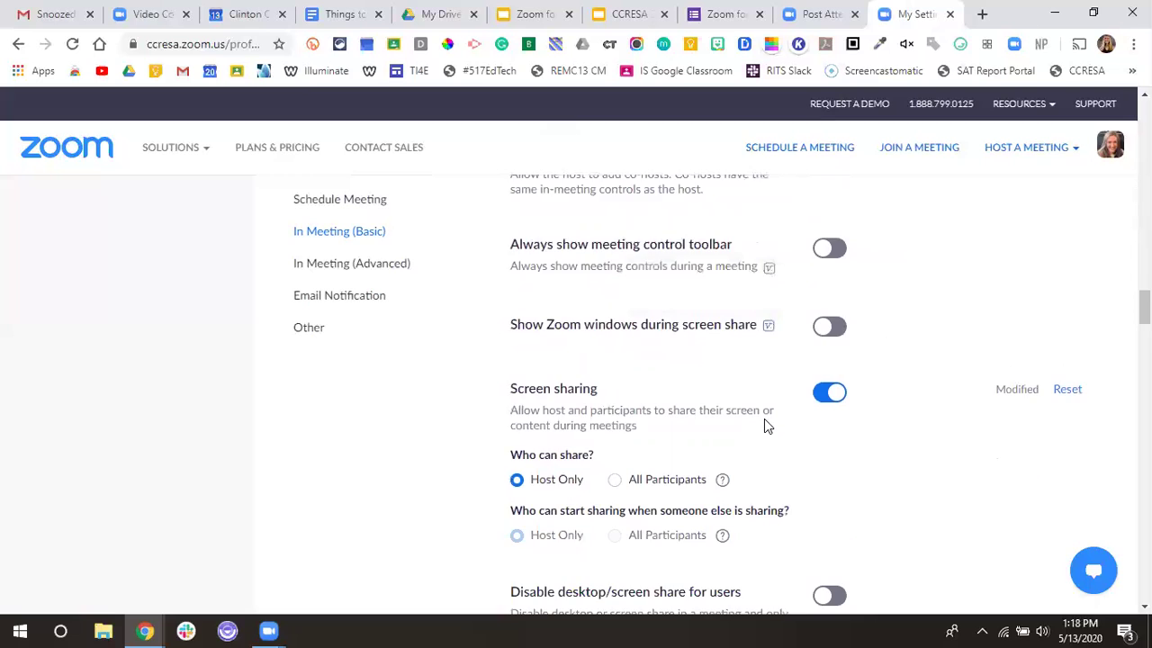
{"action": "scroll", "coordinate": [764, 419], "scroll_direction": "down", "scroll_amount": 1}
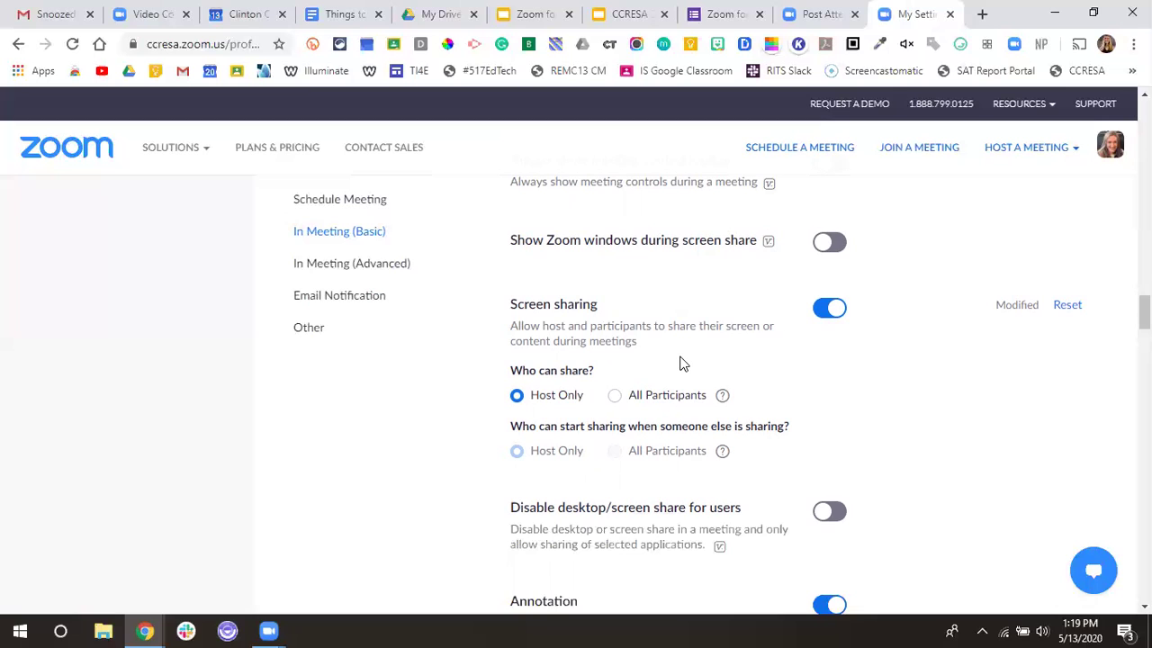
{"action": "scroll", "coordinate": [681, 363], "scroll_direction": "down", "scroll_amount": 1}
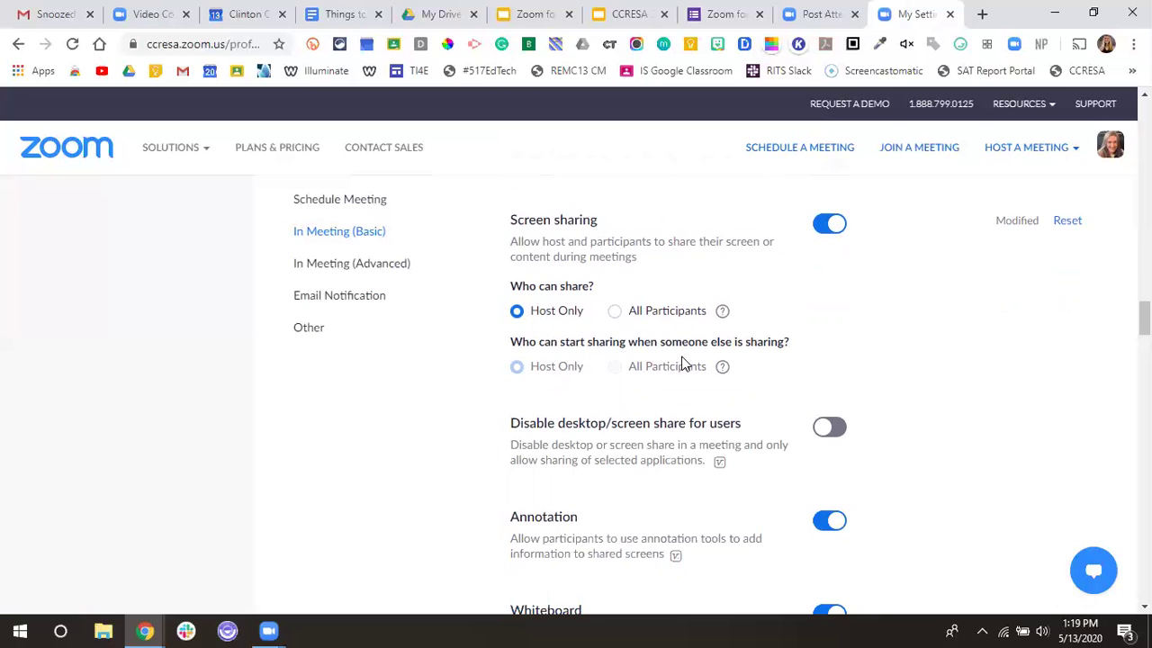
Step: Examine the remaining In Meeting (Basic) options from Screen sharing and Annotation through Hide participant profile pictures, ending back at the start of the settings
{"action": "scroll", "coordinate": [706, 385], "scroll_direction": "down", "scroll_amount": 2}
{"action": "scroll", "coordinate": [706, 385], "scroll_direction": "down", "scroll_amount": 1}
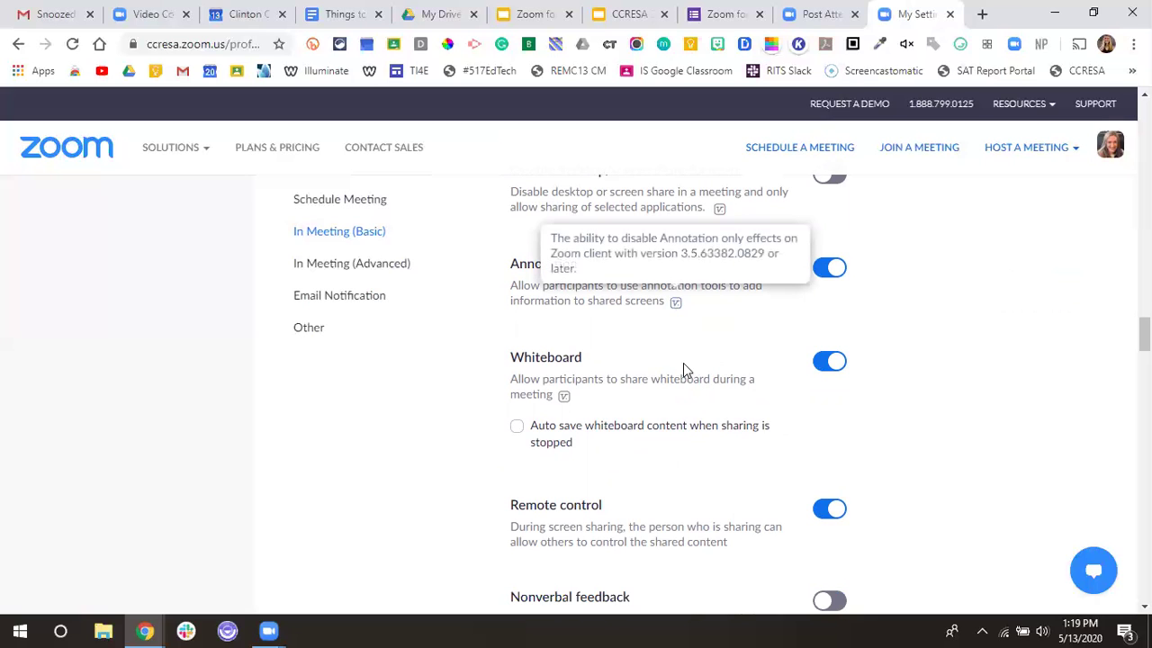
{"action": "scroll", "coordinate": [691, 379], "scroll_direction": "down", "scroll_amount": 3}
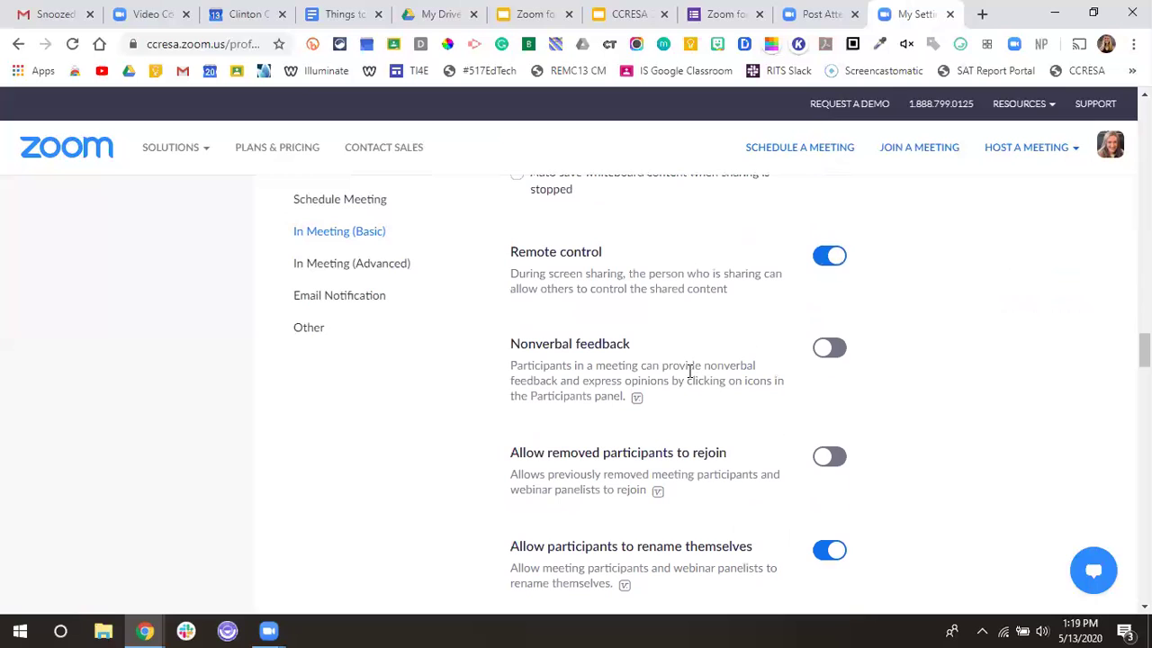
{"action": "scroll", "coordinate": [689, 370], "scroll_direction": "up", "scroll_amount": 1}
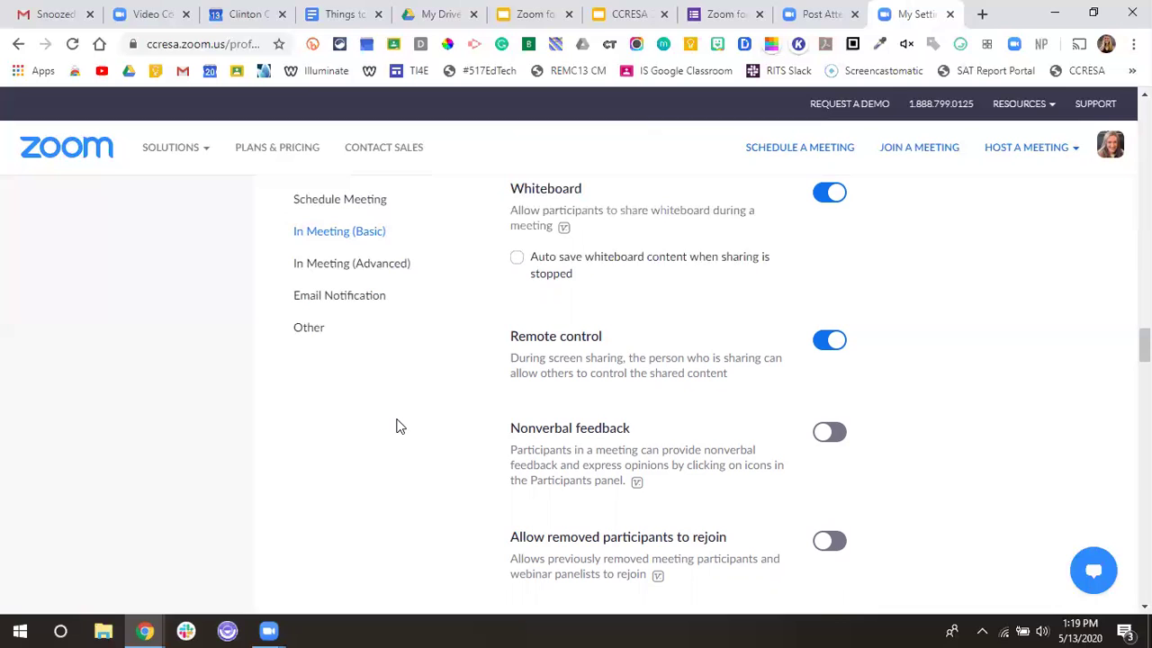
{"action": "scroll", "coordinate": [443, 441], "scroll_direction": "up", "scroll_amount": 1}
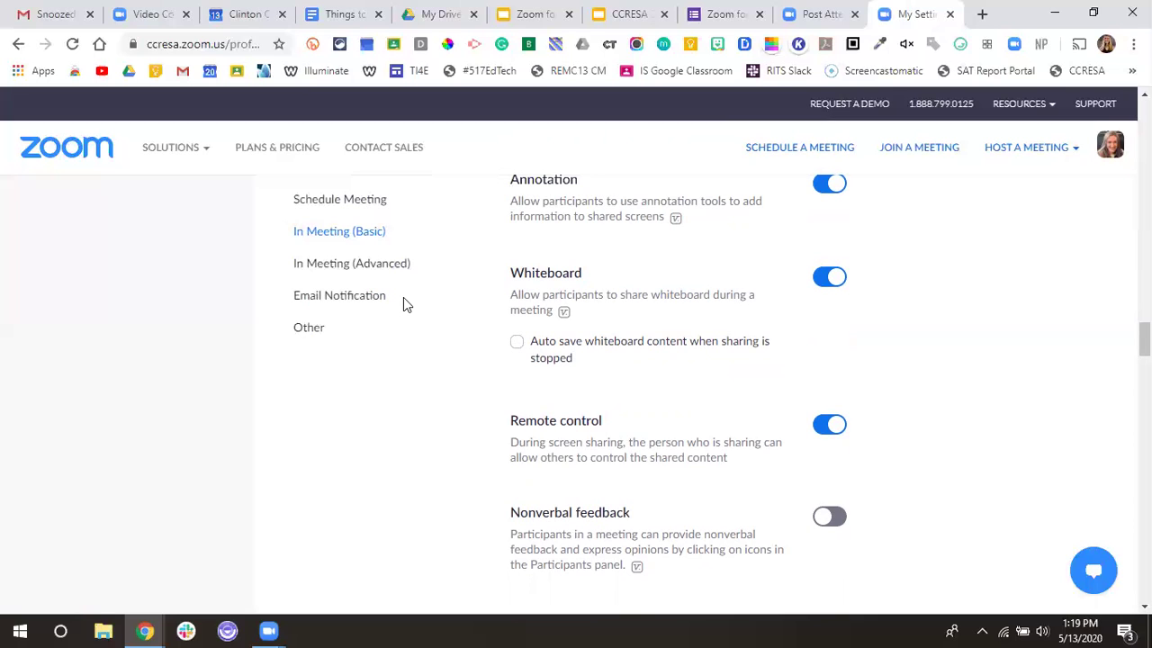
{"action": "scroll", "coordinate": [465, 386], "scroll_direction": "down", "scroll_amount": 1}
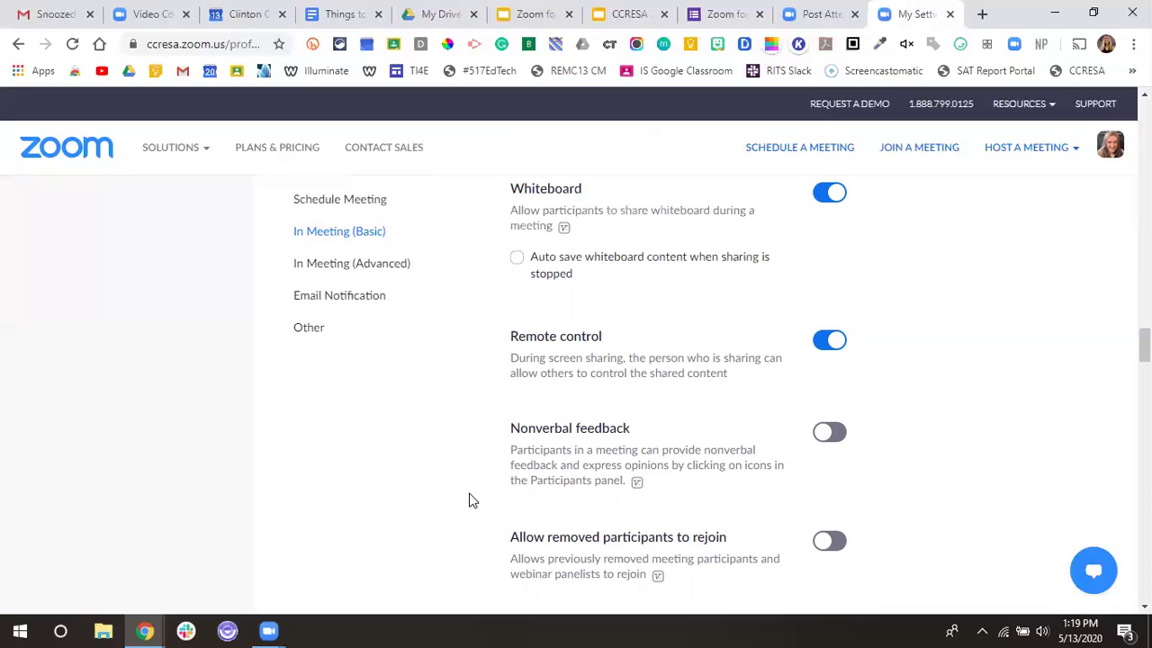
{"action": "scroll", "coordinate": [468, 498], "scroll_direction": "down", "scroll_amount": 2}
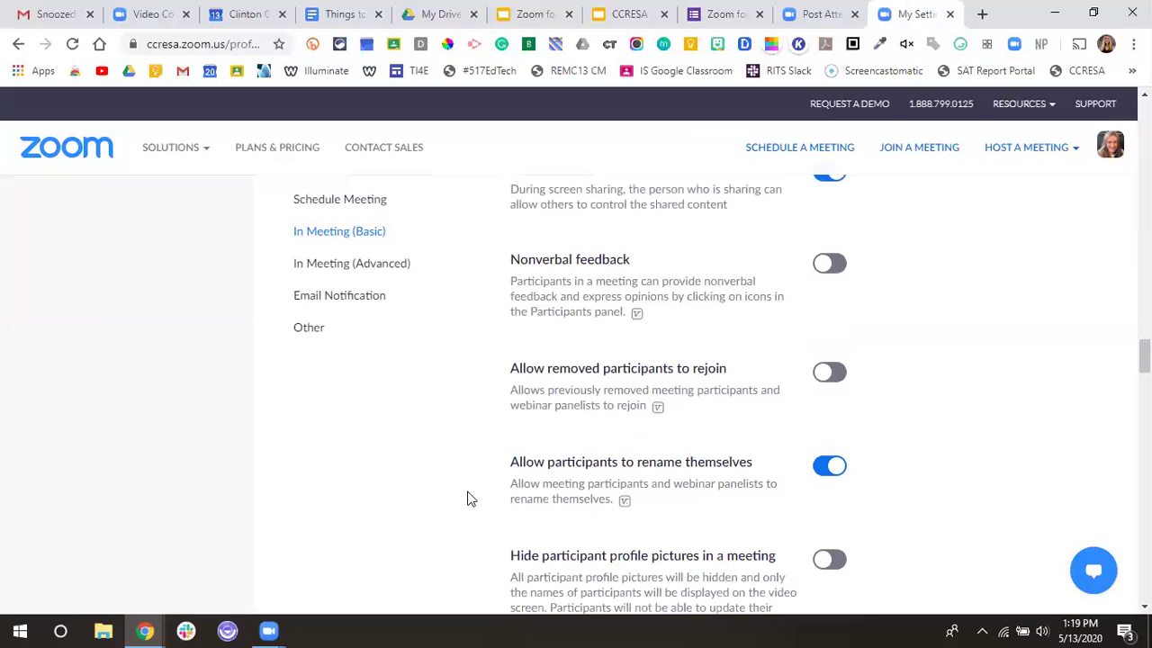
{"action": "scroll", "coordinate": [471, 487], "scroll_direction": "down", "scroll_amount": 3}
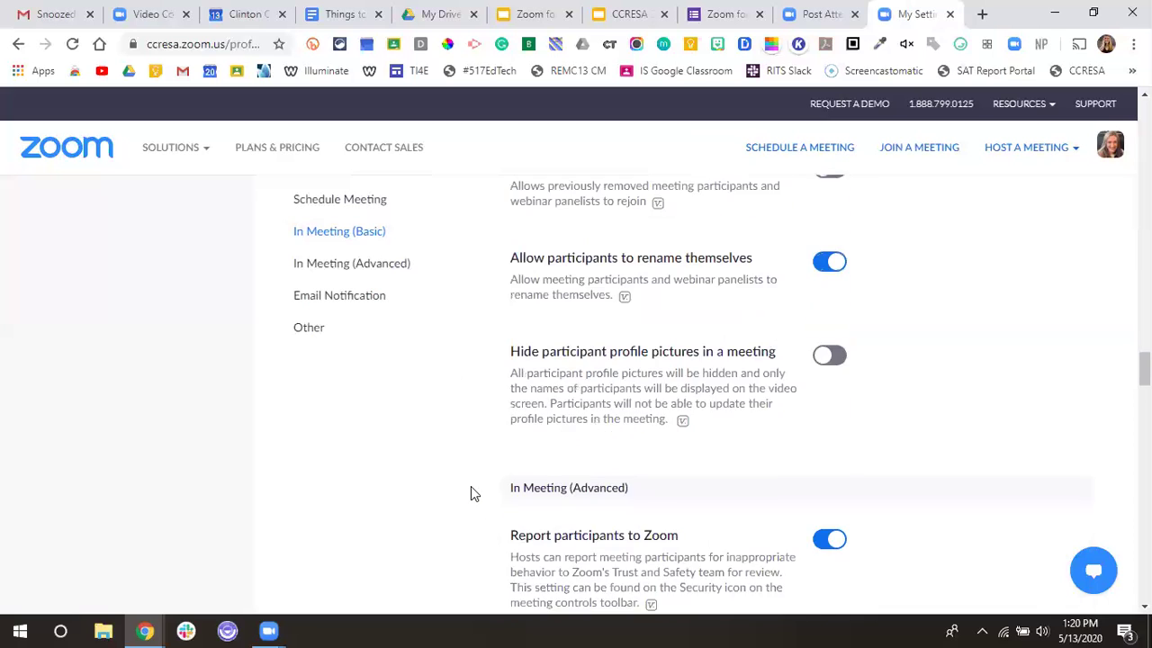
{"action": "scroll", "coordinate": [472, 487], "scroll_direction": "up", "scroll_amount": 6}
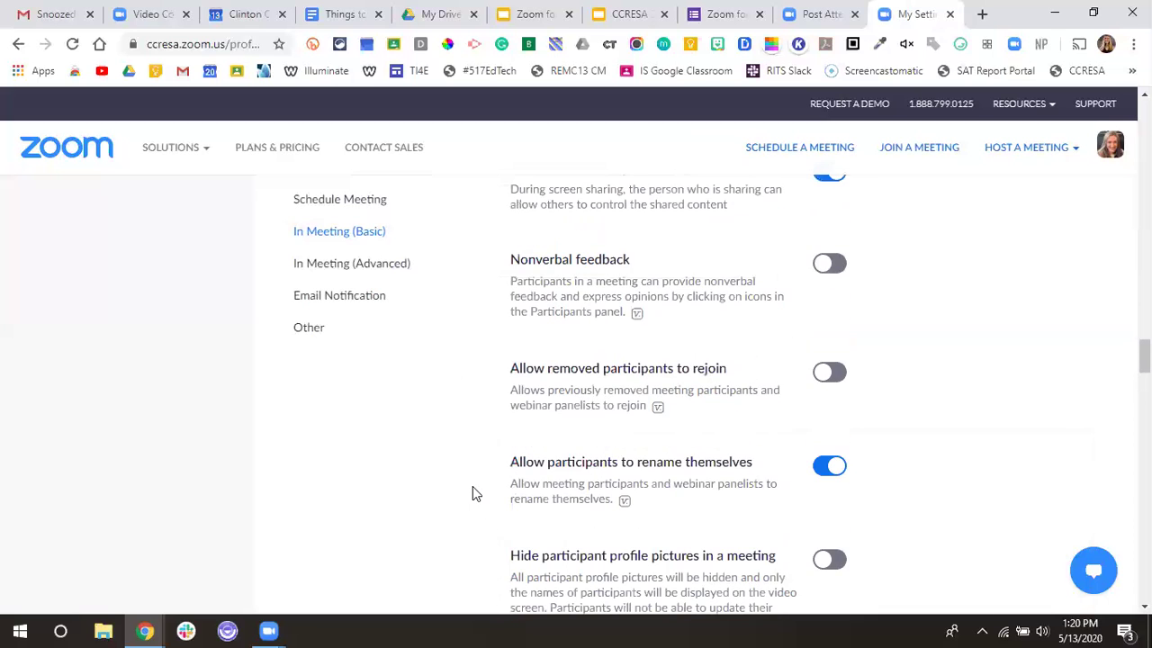
{"action": "scroll", "coordinate": [473, 494], "scroll_direction": "up", "scroll_amount": 10}
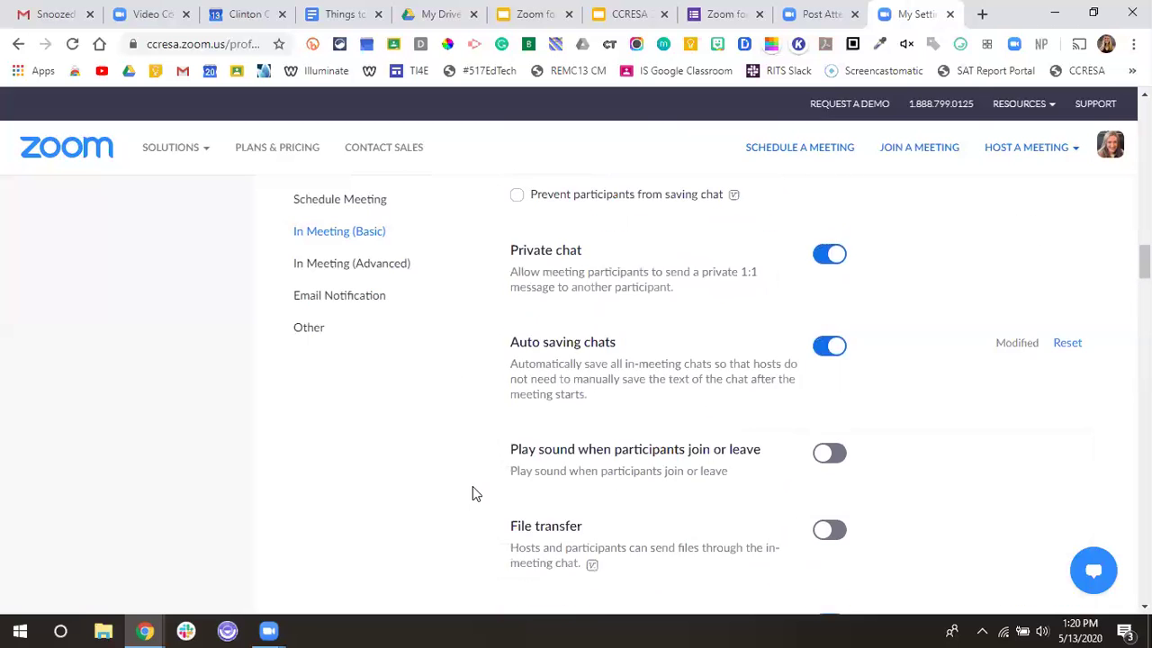
{"action": "scroll", "coordinate": [475, 493], "scroll_direction": "up", "scroll_amount": 5}
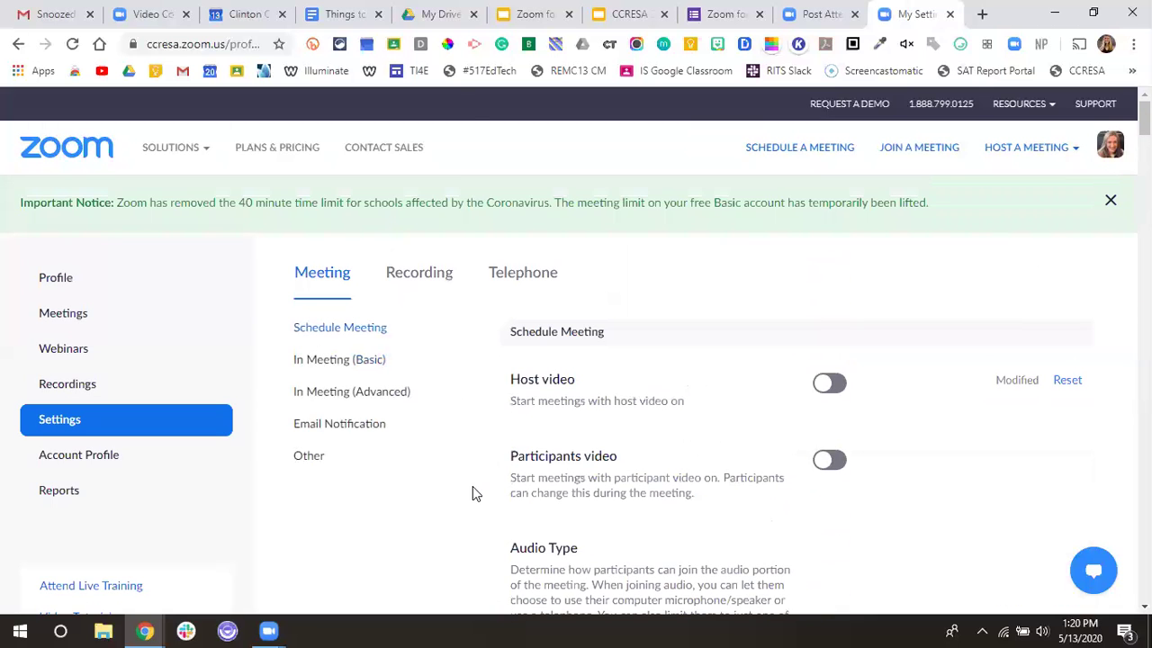
Step: Switch to the Zoom for Beginners training deck in Google Slides and present it from slide 18, Attend a Meeting
{"action": "left_click", "coordinate": [544, 13]}
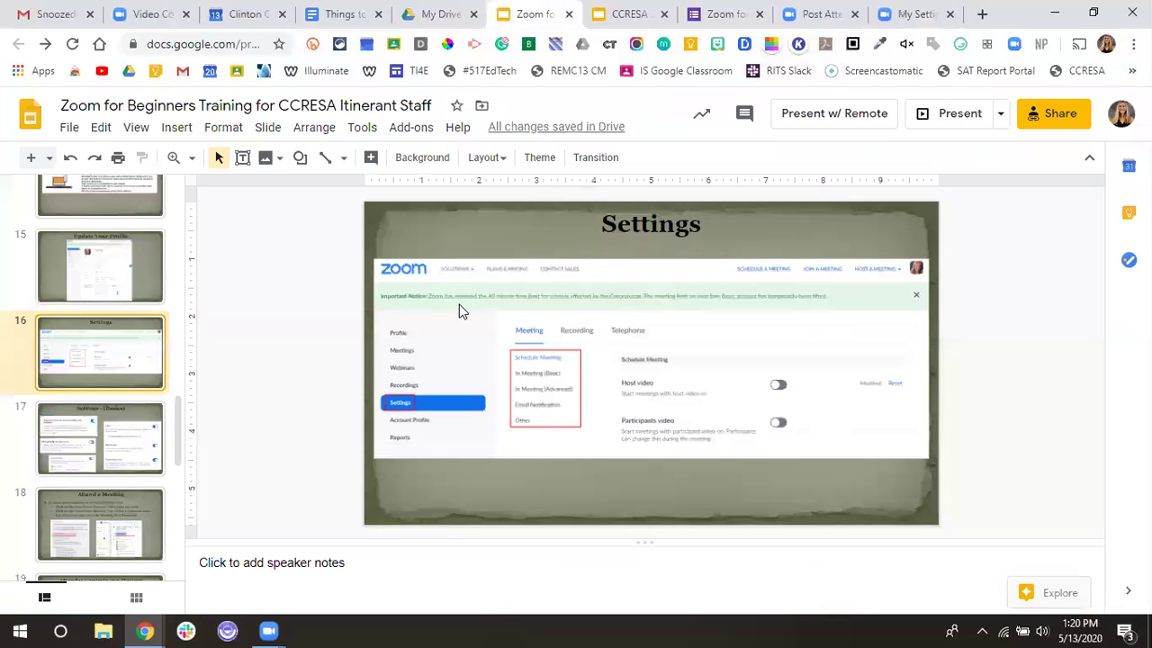
{"action": "scroll", "coordinate": [94, 449], "scroll_direction": "down", "scroll_amount": 3}
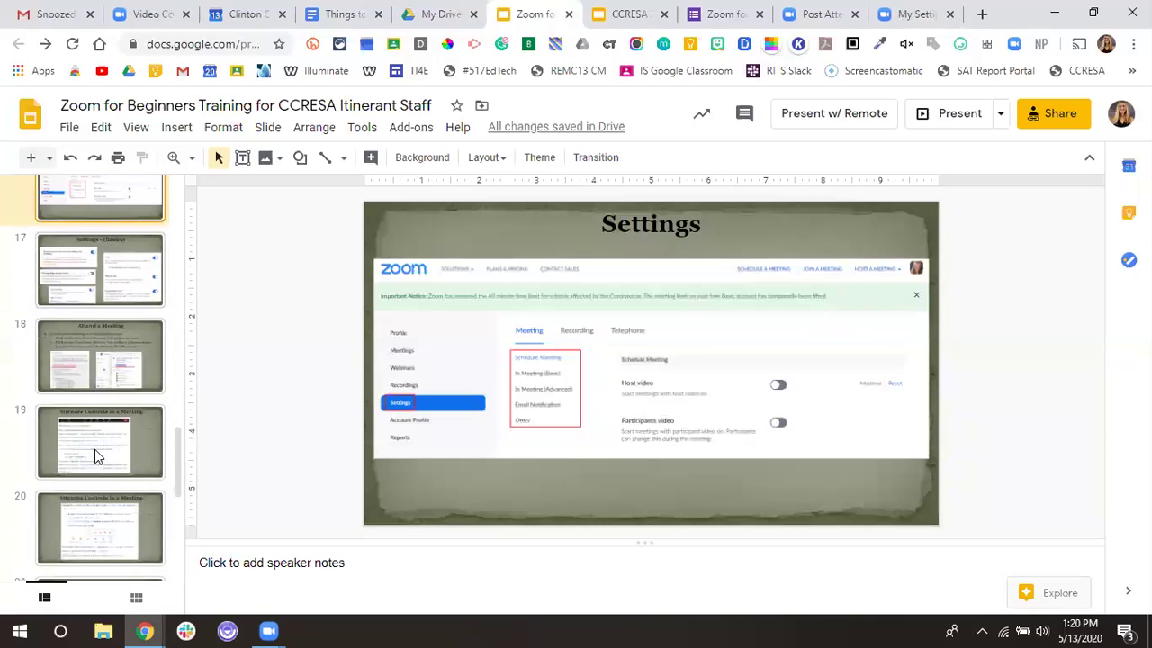
{"action": "left_click", "coordinate": [110, 366]}
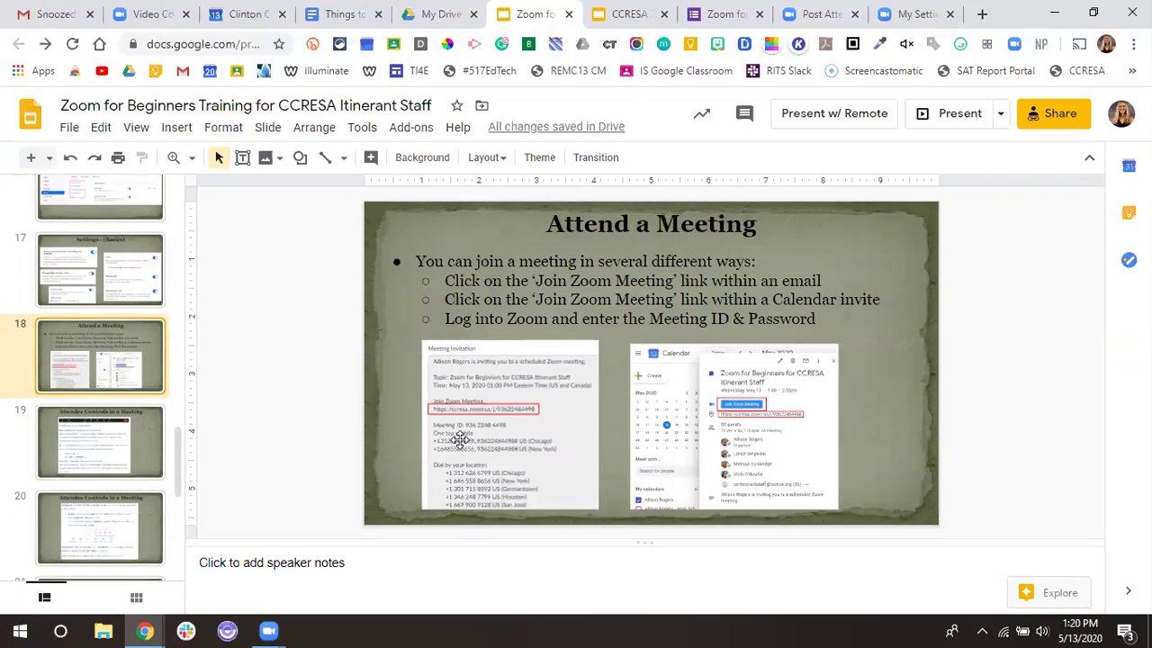
{"action": "left_click", "coordinate": [935, 117]}
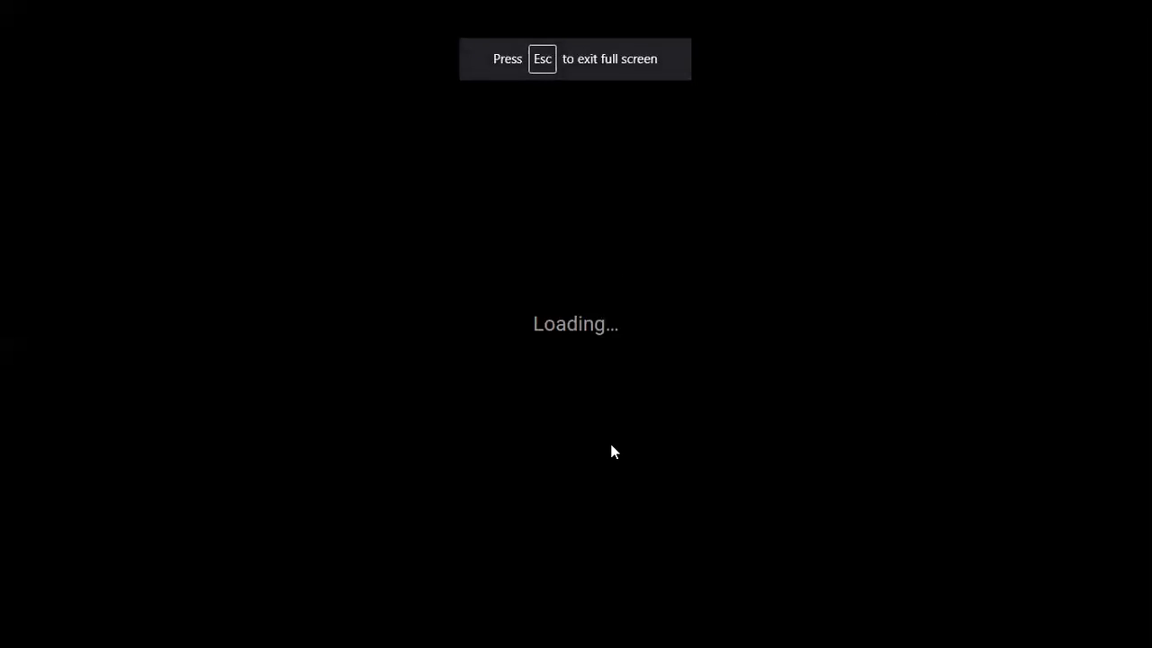
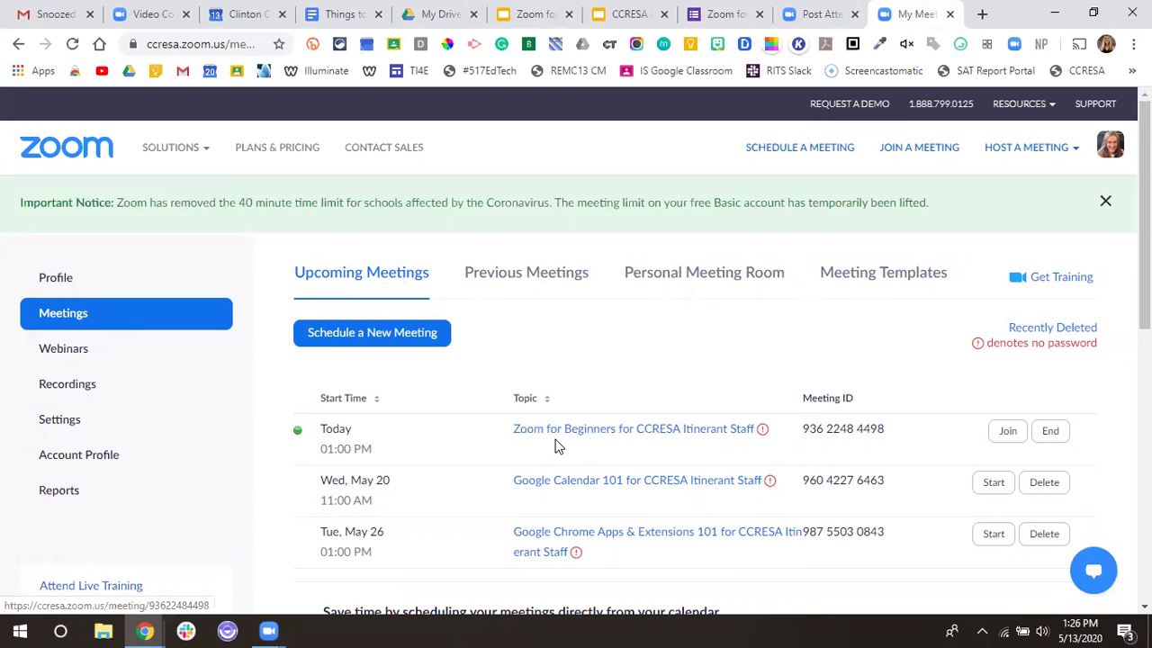
Step: Review the account's Upcoming Meetings, Previous Meetings and Meeting Templates lists, finishing on Upcoming Meetings
{"action": "scroll", "coordinate": [555, 445], "scroll_direction": "down", "scroll_amount": 4}
{"action": "scroll", "coordinate": [555, 445], "scroll_direction": "up", "scroll_amount": 4}
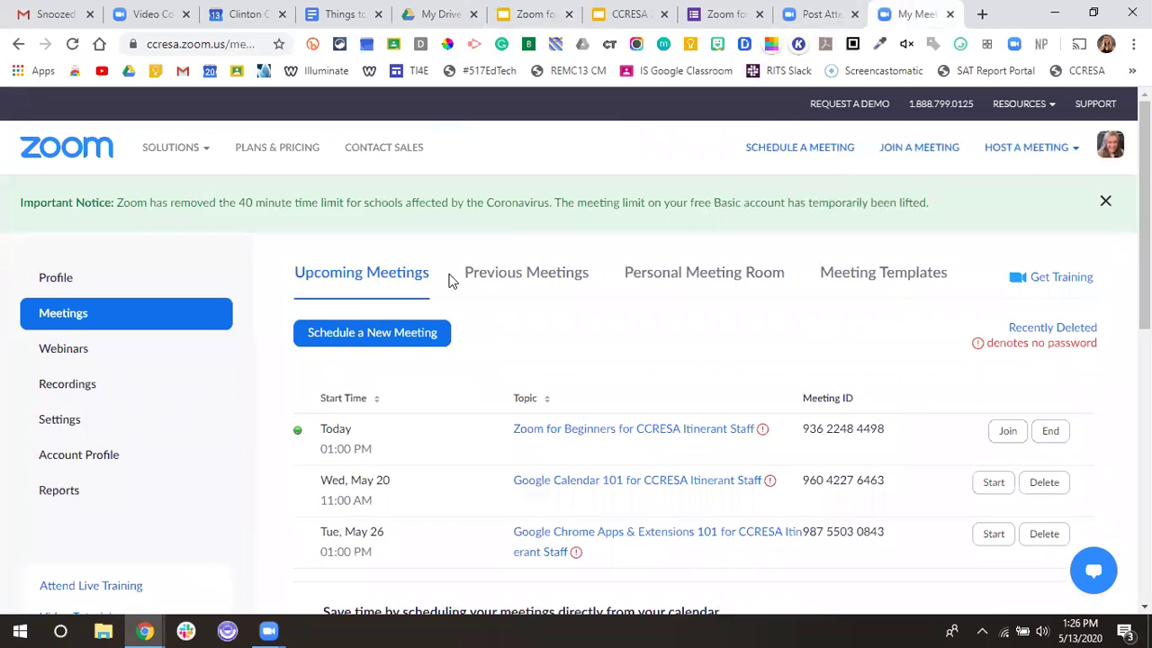
{"action": "left_click", "coordinate": [509, 274]}
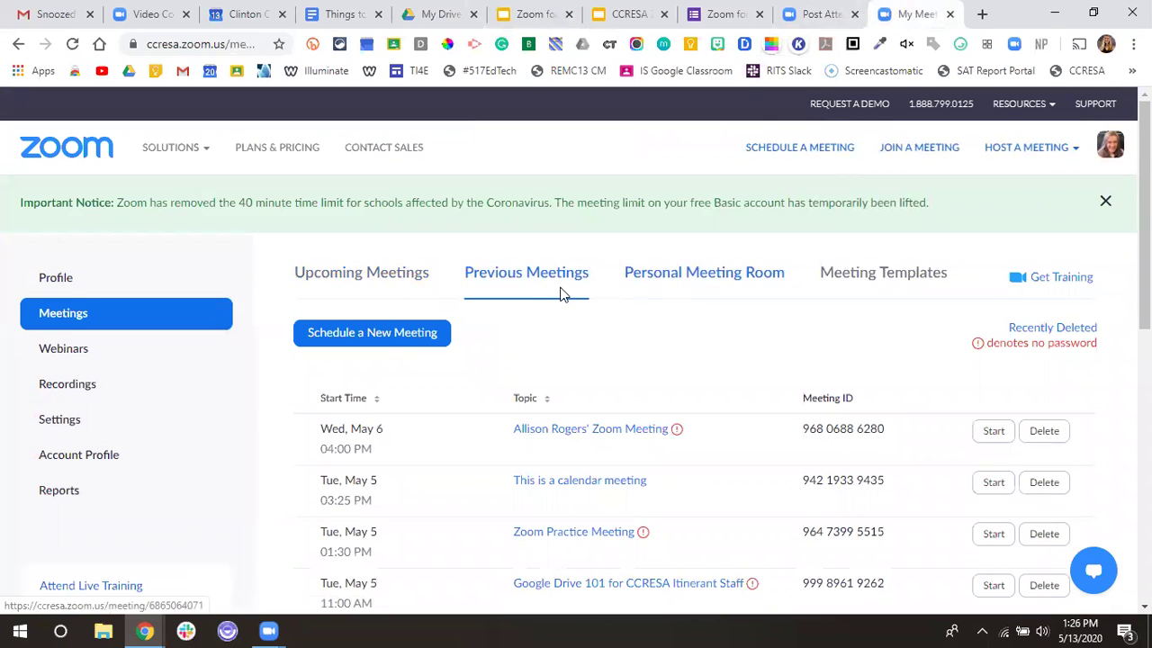
{"action": "left_click", "coordinate": [870, 284]}
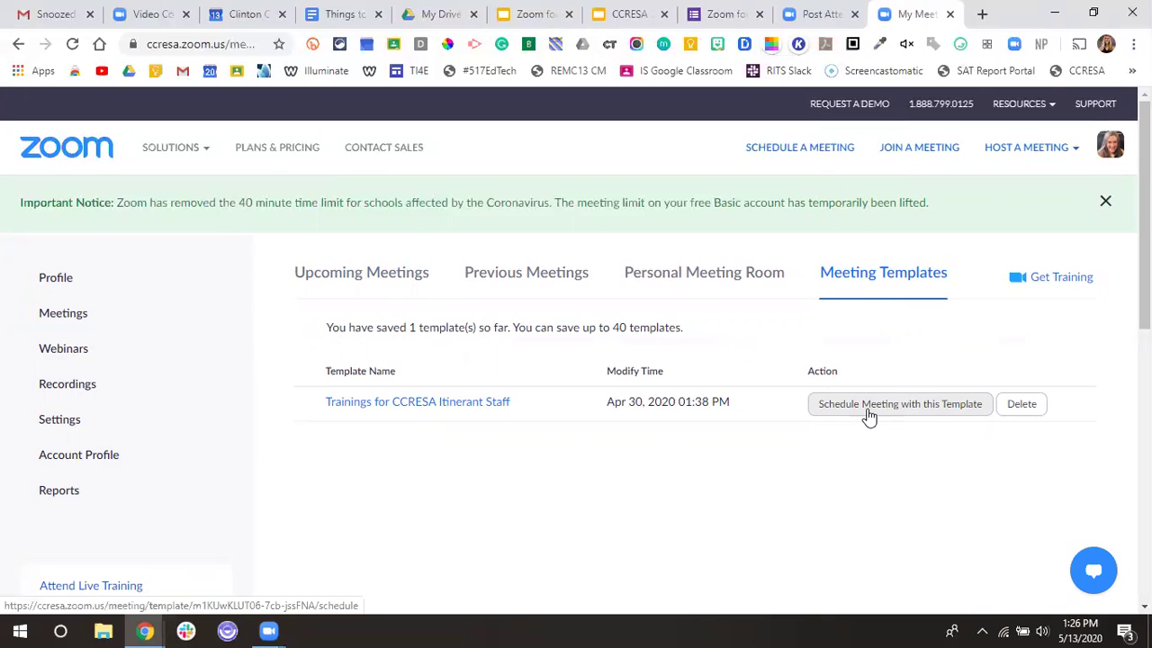
{"action": "left_click", "coordinate": [360, 275]}
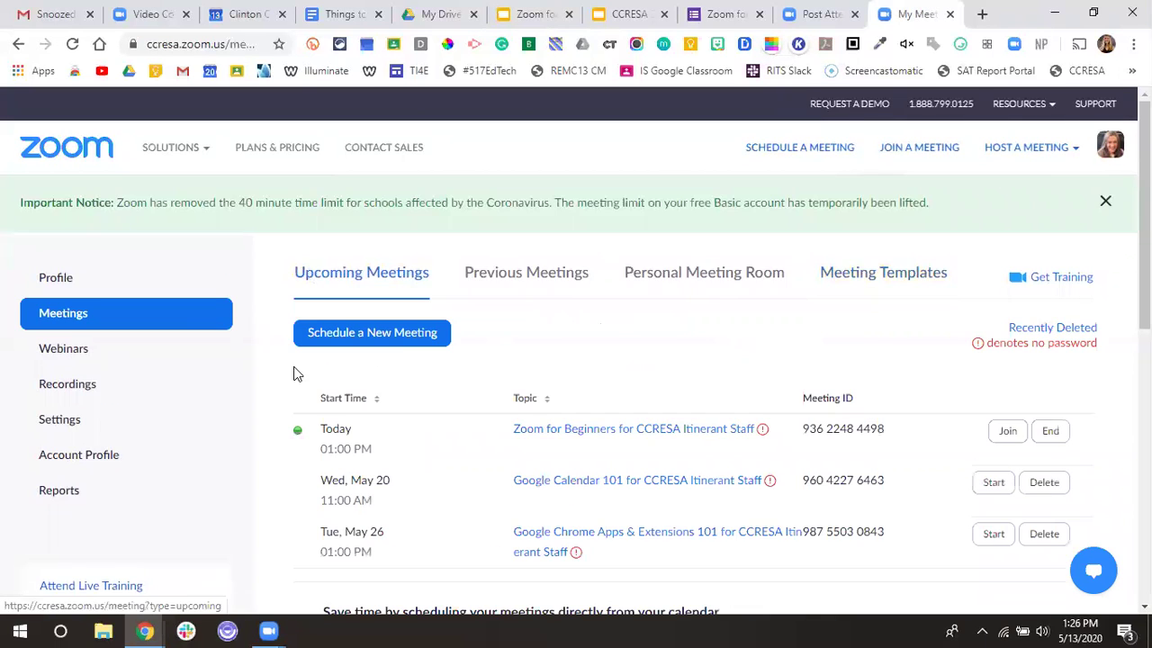
Step: Start scheduling a new meeting and set its topic to "Sample Training Meeting"
{"action": "left_click", "coordinate": [396, 333]}
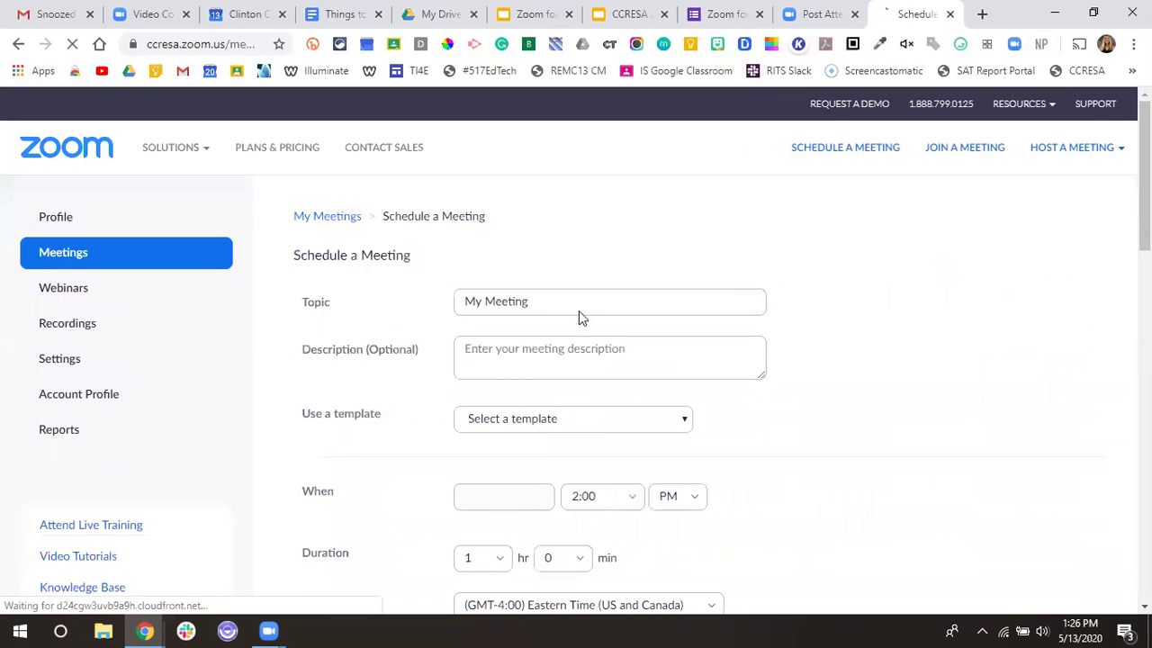
{"action": "left_click", "coordinate": [553, 366]}
{"action": "left_click_drag", "start_coordinate": [553, 365], "coordinate": [434, 378]}
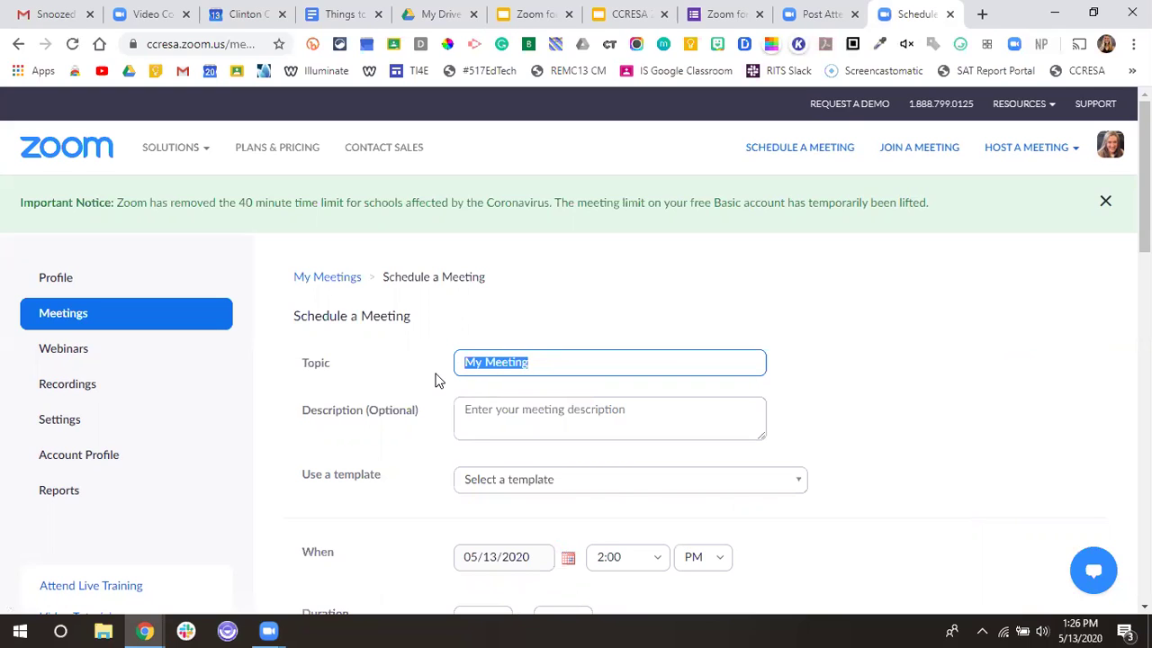
{"action": "type", "text": "Sample Training Meeting"}
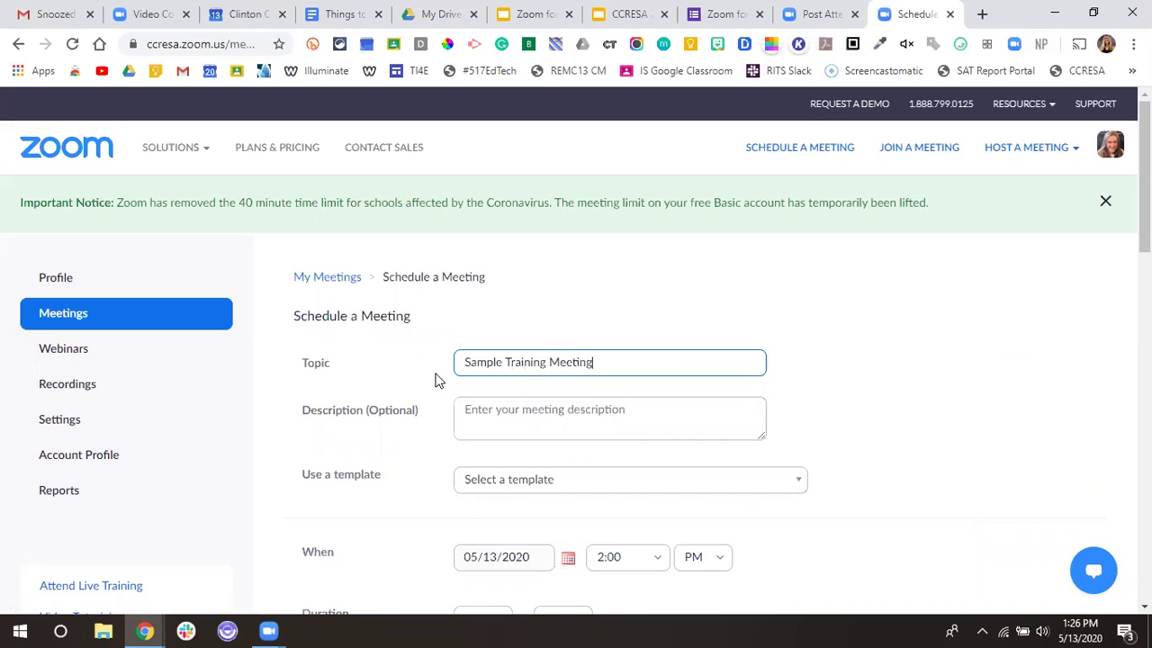
Step: Go to the optional description field and look through the available meeting templates, leaving the template unselected
{"action": "left_click", "coordinate": [505, 410]}
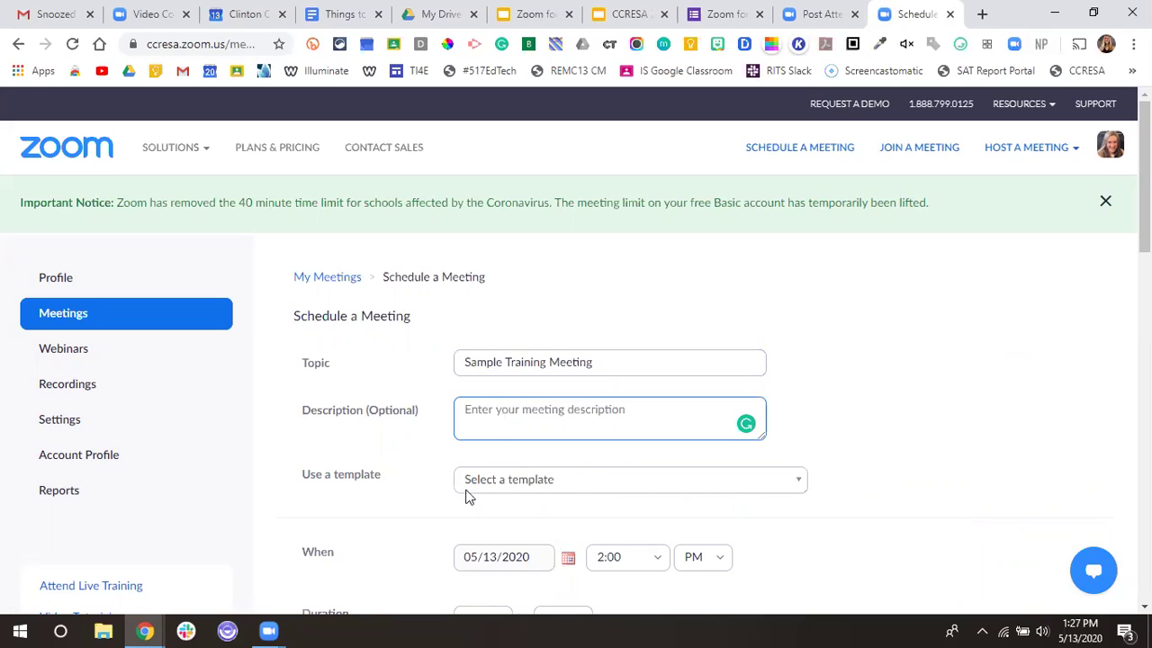
{"action": "left_click", "coordinate": [607, 479]}
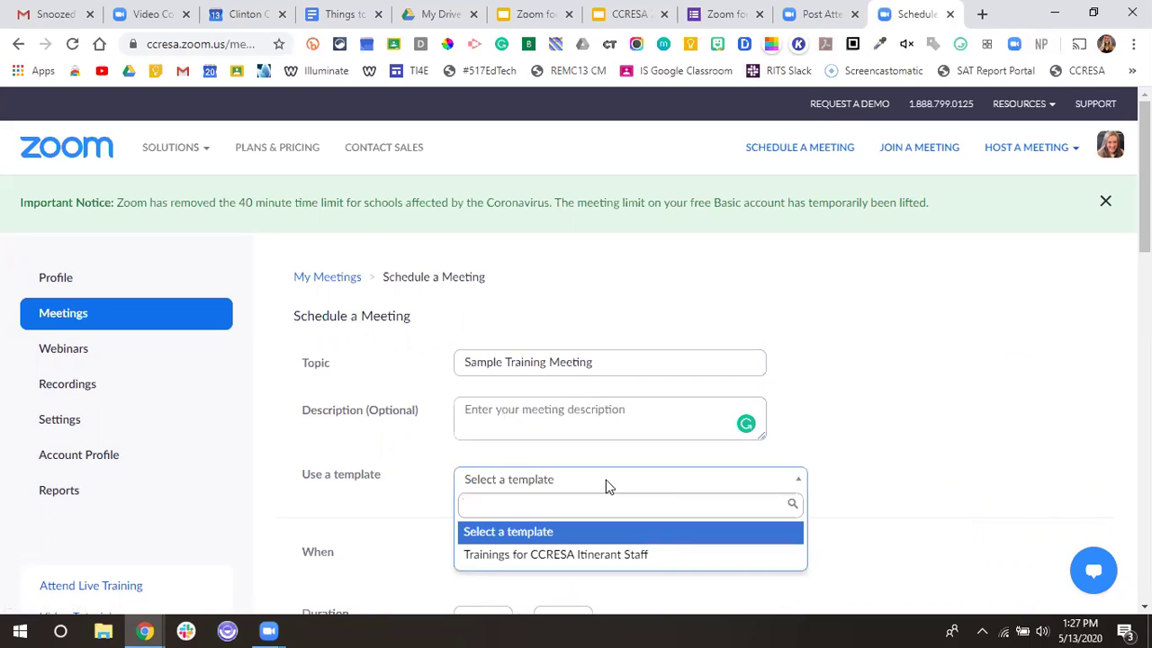
{"action": "key", "text": "Down"}
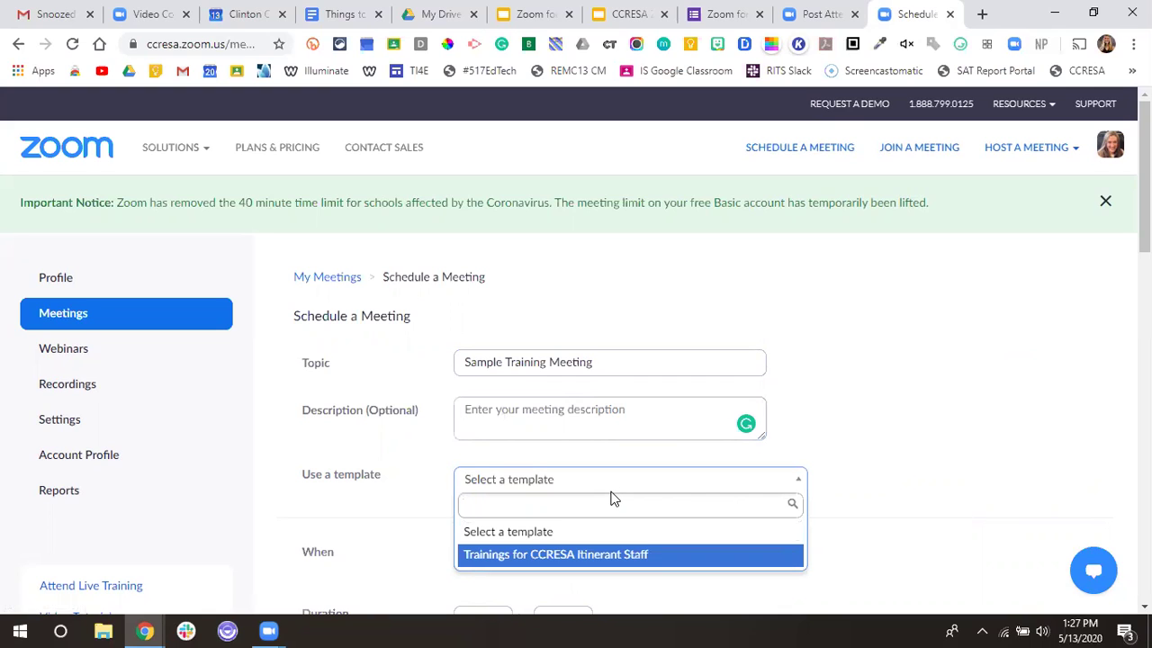
{"action": "key", "text": "Up"}
{"action": "key", "text": "Return"}
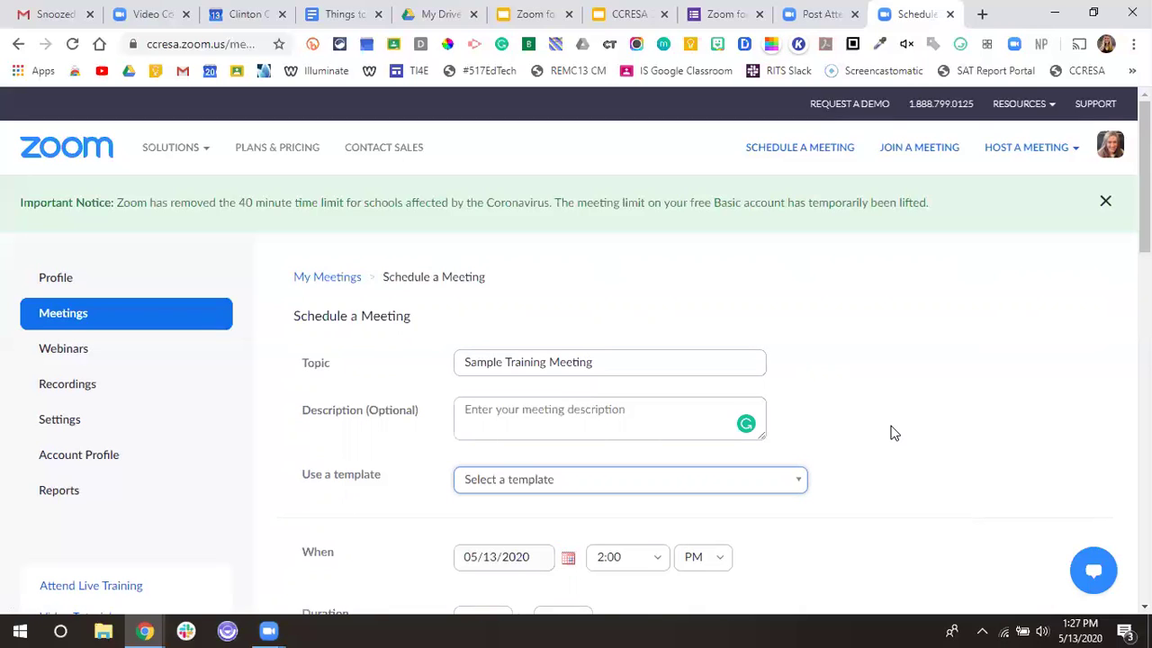
Step: Review the new meeting's date, duration, time zone, meeting ID, password, video, audio and Meeting Options settings
{"action": "scroll", "coordinate": [835, 428], "scroll_direction": "down", "scroll_amount": 1}
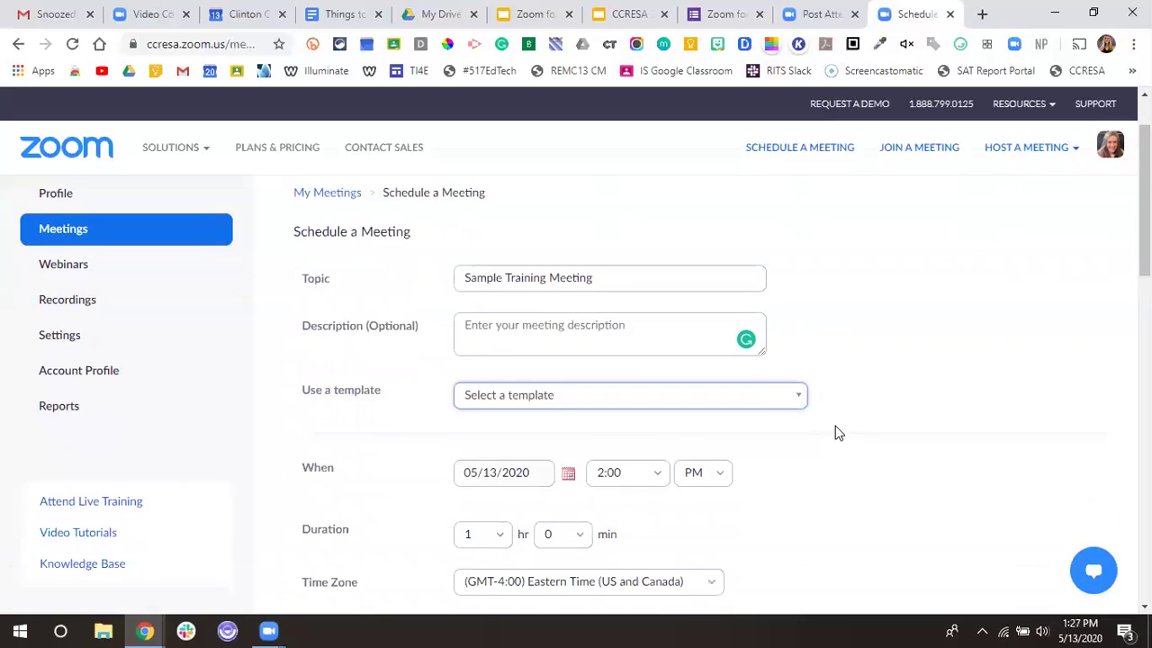
{"action": "scroll", "coordinate": [835, 433], "scroll_direction": "down", "scroll_amount": 2}
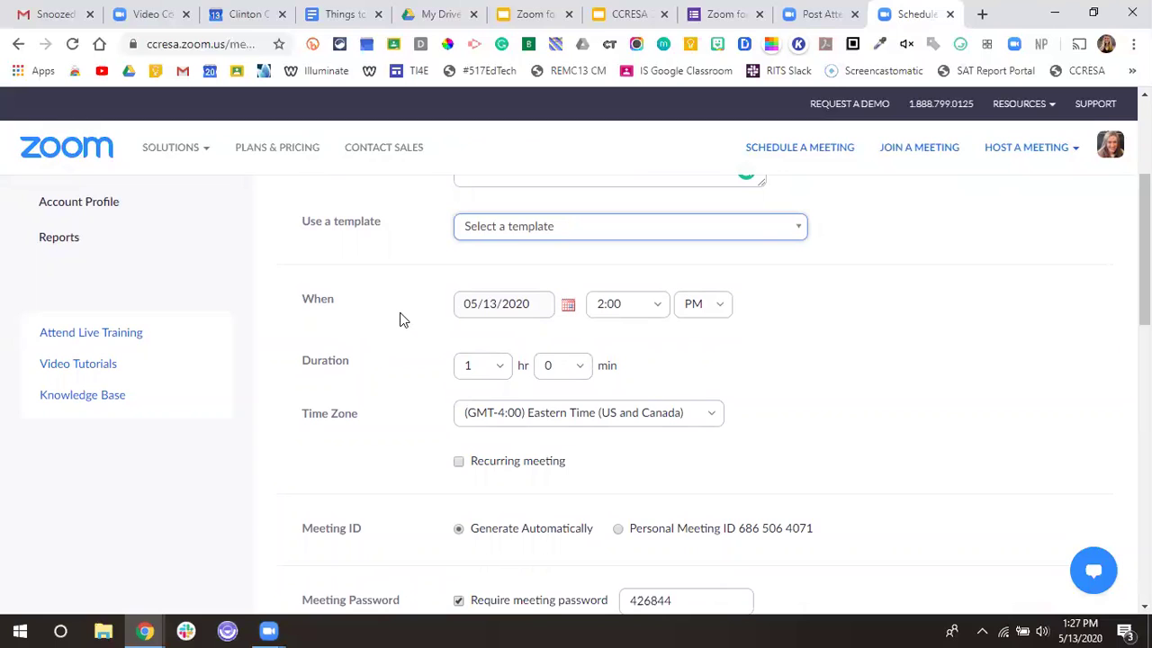
{"action": "left_click", "coordinate": [567, 306]}
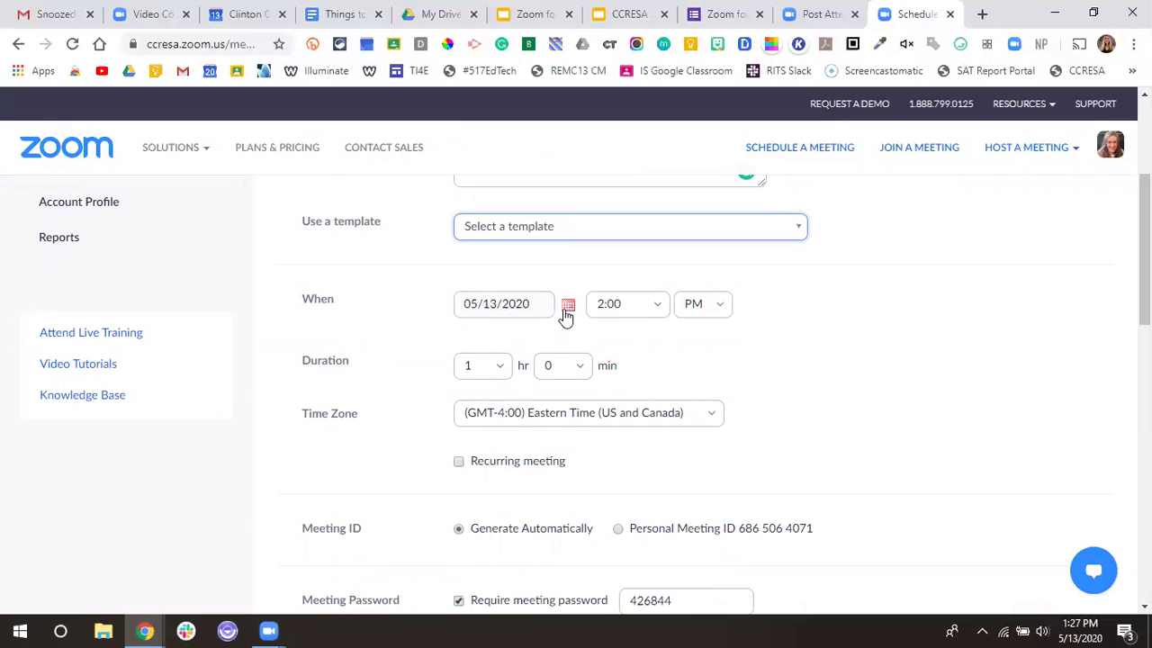
{"action": "left_click", "coordinate": [700, 372]}
{"action": "scroll", "coordinate": [390, 470], "scroll_direction": "down", "scroll_amount": 1}
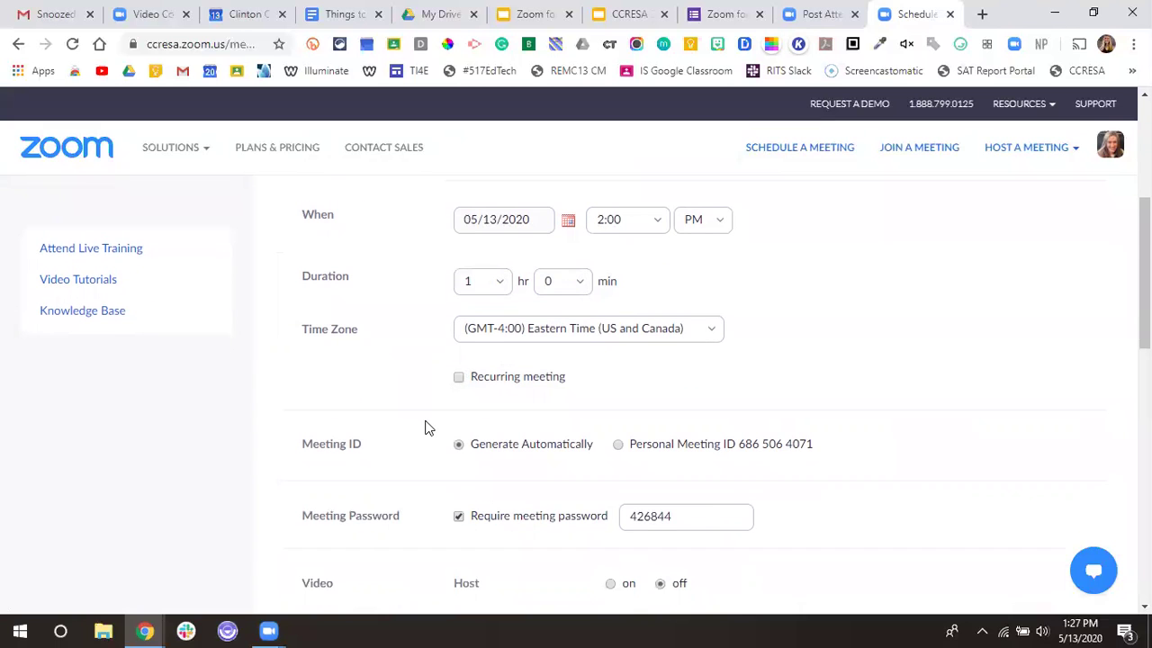
{"action": "scroll", "coordinate": [426, 430], "scroll_direction": "down", "scroll_amount": 2}
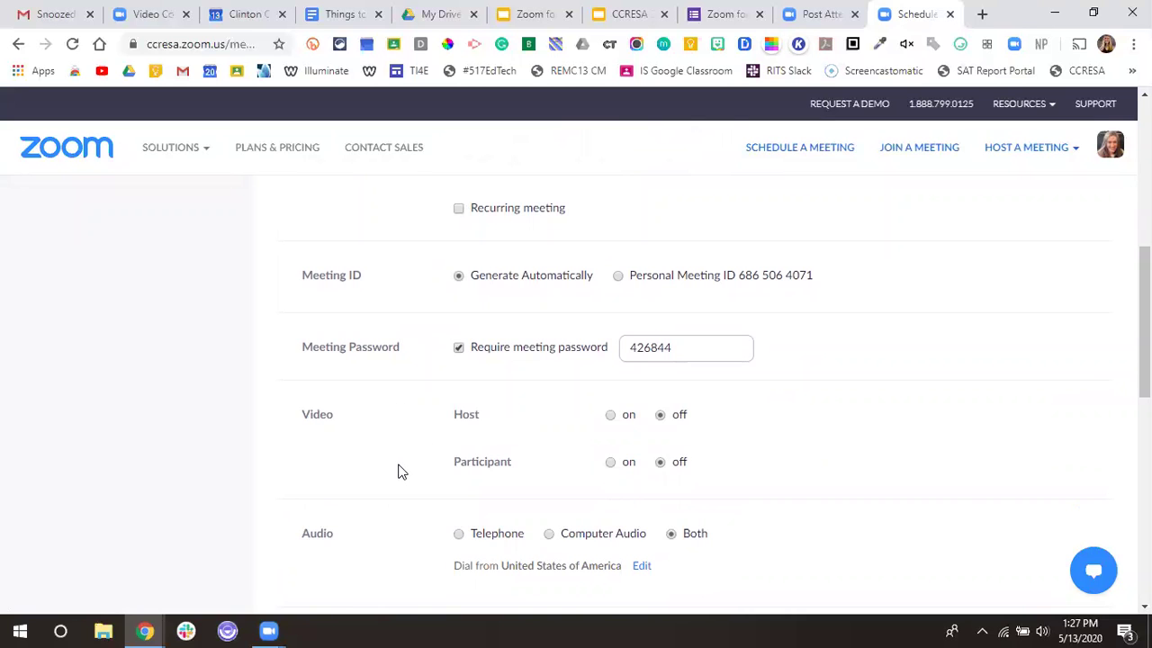
{"action": "scroll", "coordinate": [402, 472], "scroll_direction": "down", "scroll_amount": 1}
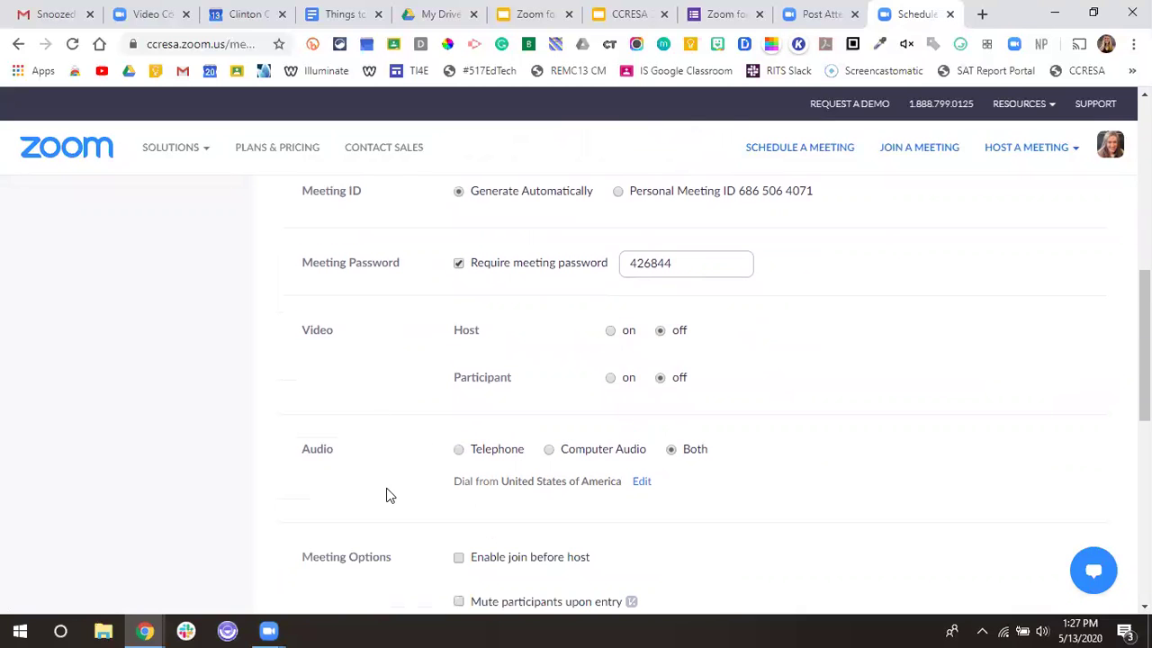
{"action": "scroll", "coordinate": [386, 496], "scroll_direction": "down", "scroll_amount": 3}
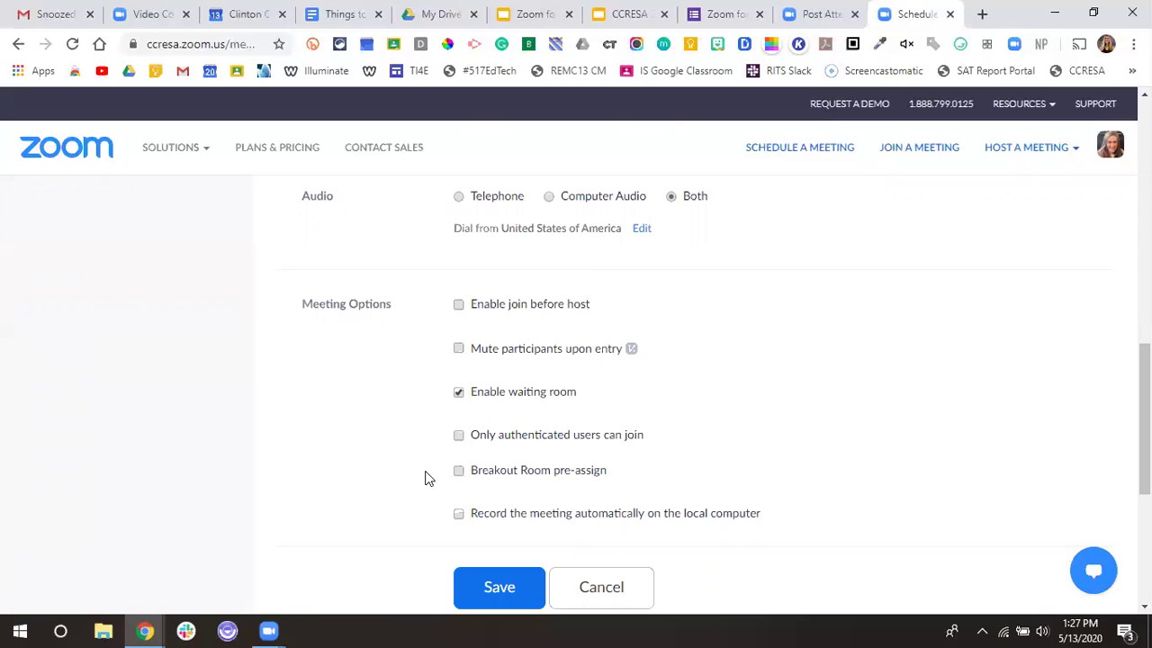
{"action": "scroll", "coordinate": [422, 473], "scroll_direction": "up", "scroll_amount": 10}
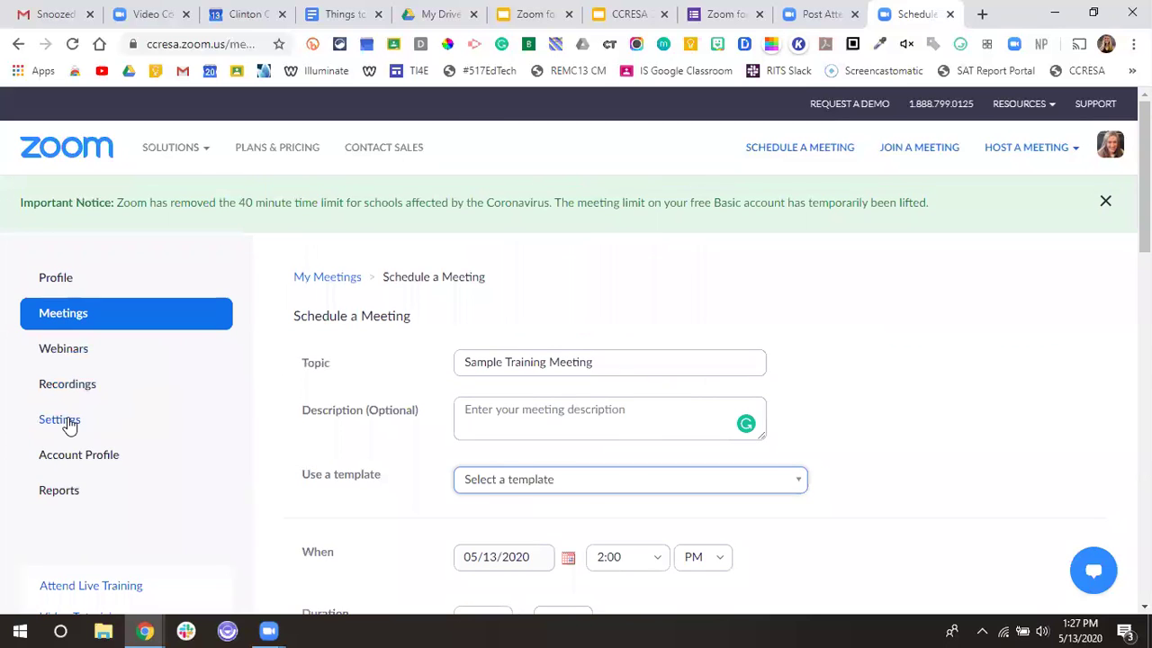
{"action": "scroll", "coordinate": [409, 454], "scroll_direction": "down", "scroll_amount": 4}
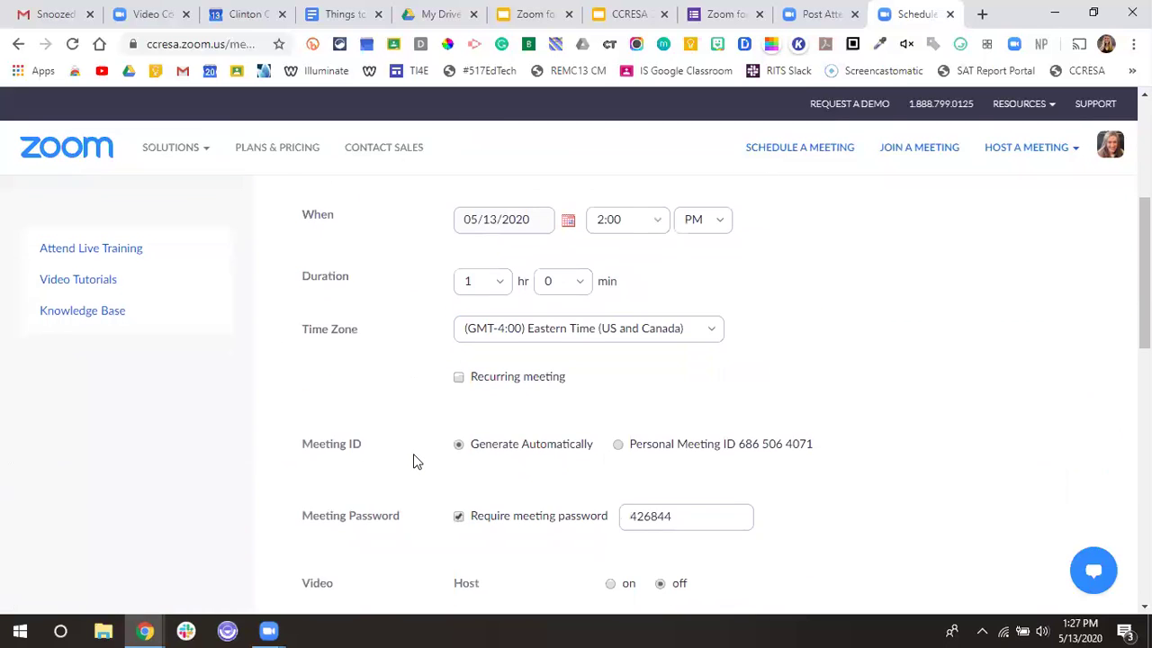
Step: Check the remaining Meeting Options and save the new "Sample Training Meeting"
{"action": "scroll", "coordinate": [415, 460], "scroll_direction": "down", "scroll_amount": 6}
{"action": "scroll", "coordinate": [416, 461], "scroll_direction": "down", "scroll_amount": 1}
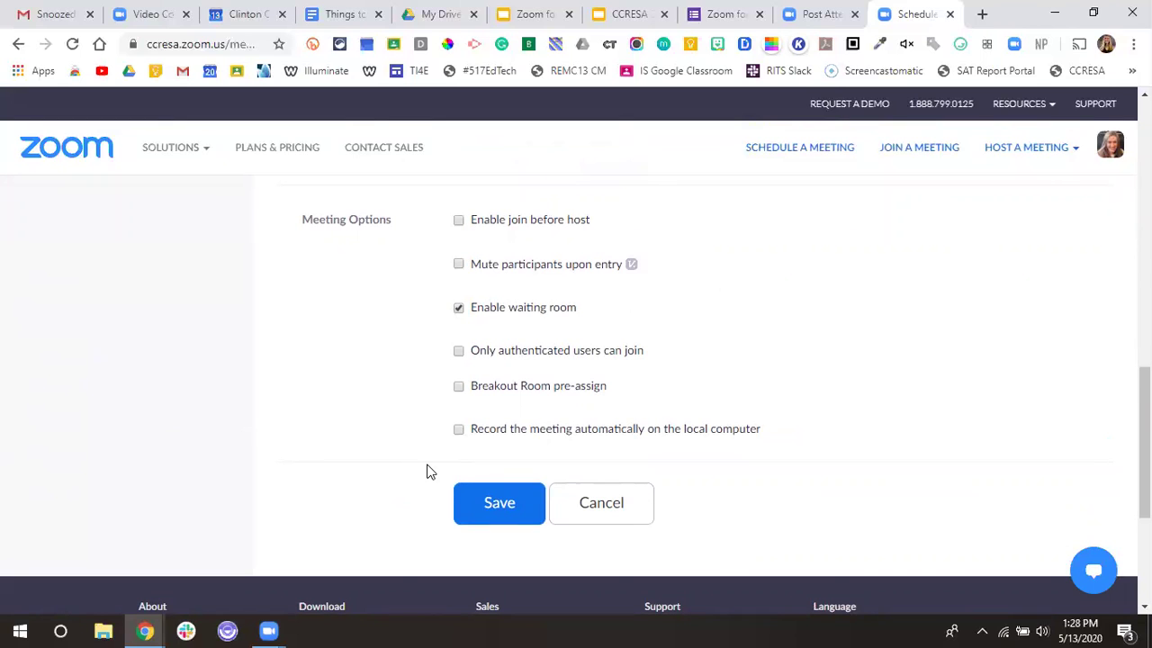
{"action": "left_click", "coordinate": [480, 497]}
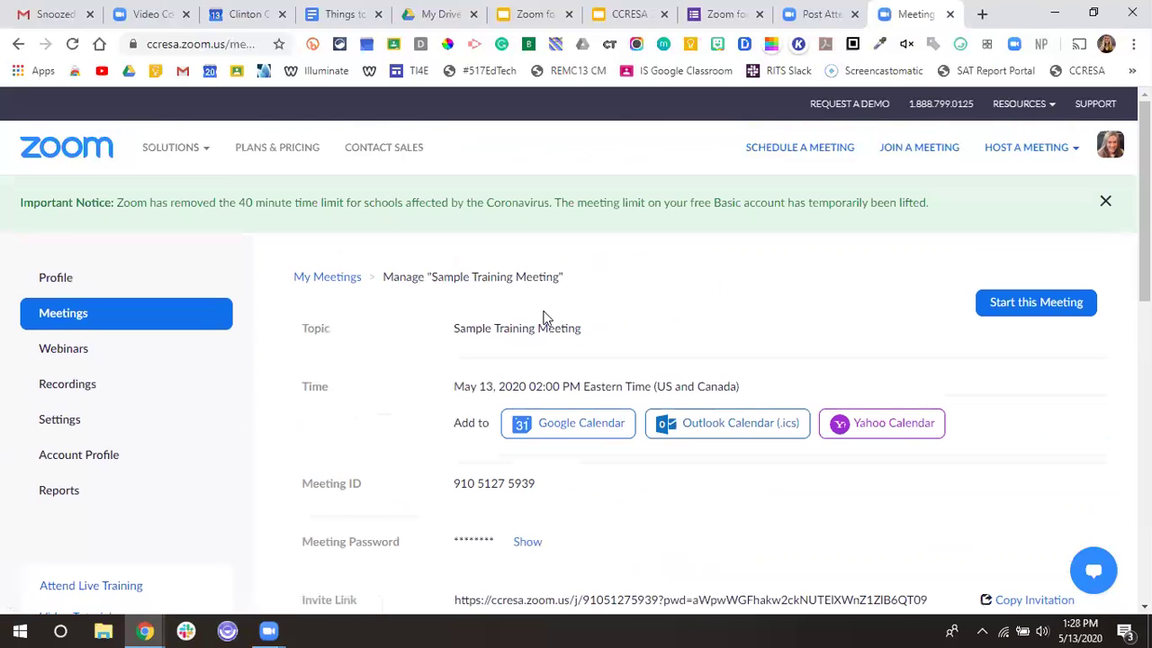
Step: Review the saved meeting's details, including the add-to-calendar choices, invite link, meeting options and the option to save it as a template
{"action": "scroll", "coordinate": [590, 326], "scroll_direction": "down", "scroll_amount": 1}
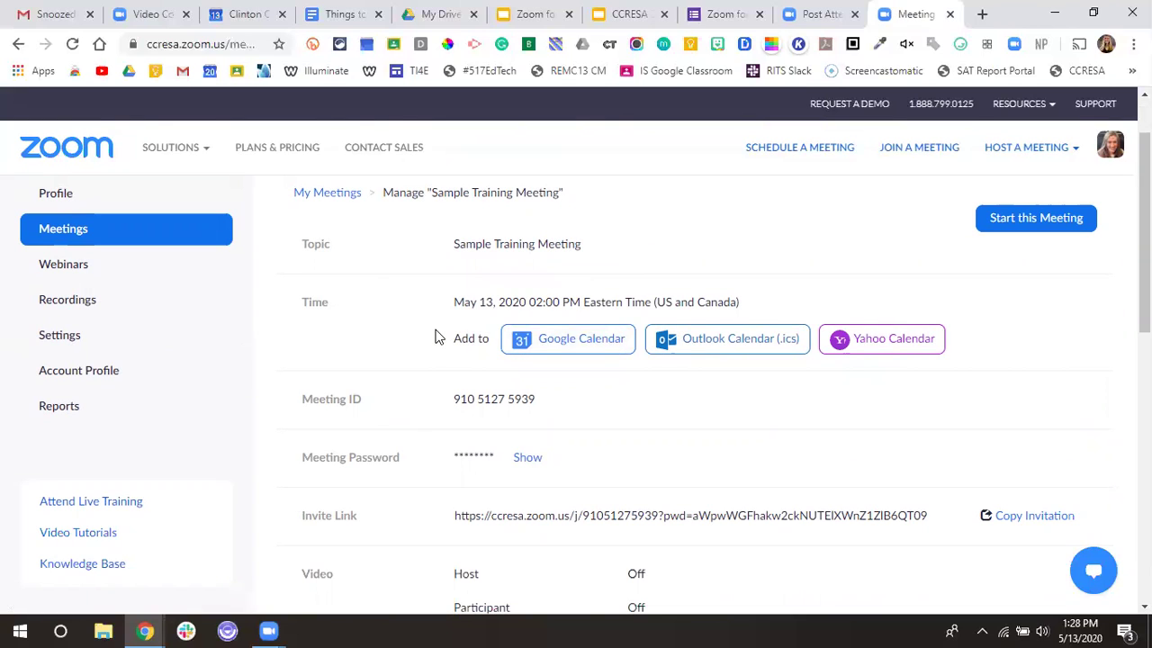
{"action": "left_click", "coordinate": [553, 348]}
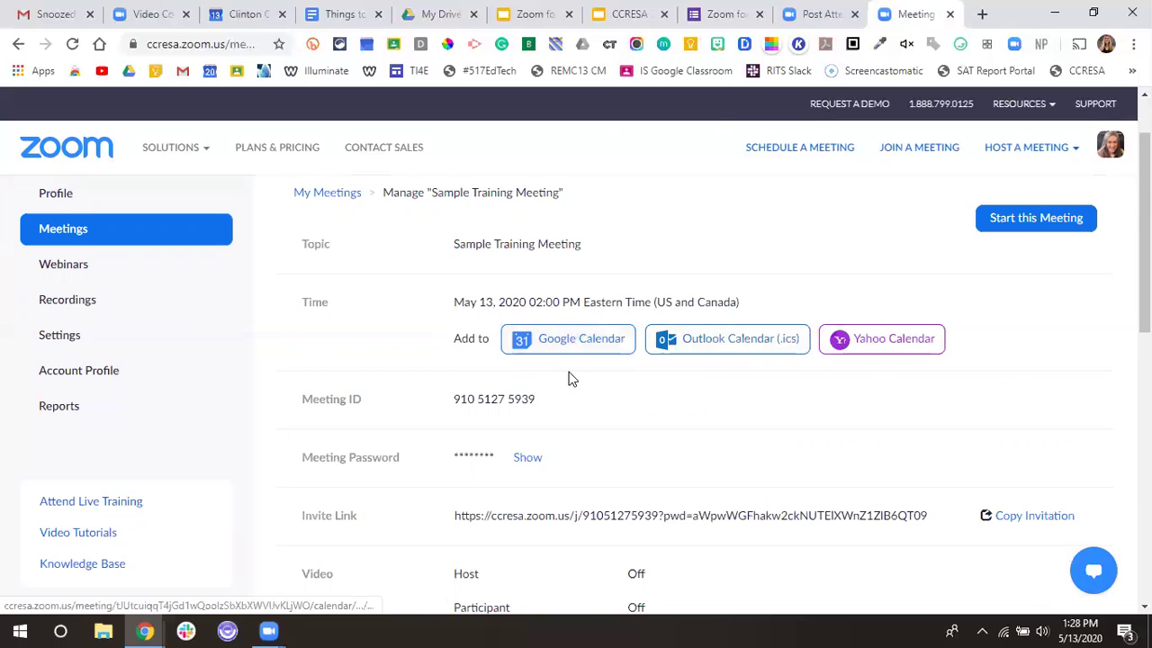
{"action": "scroll", "coordinate": [576, 399], "scroll_direction": "down", "scroll_amount": 2}
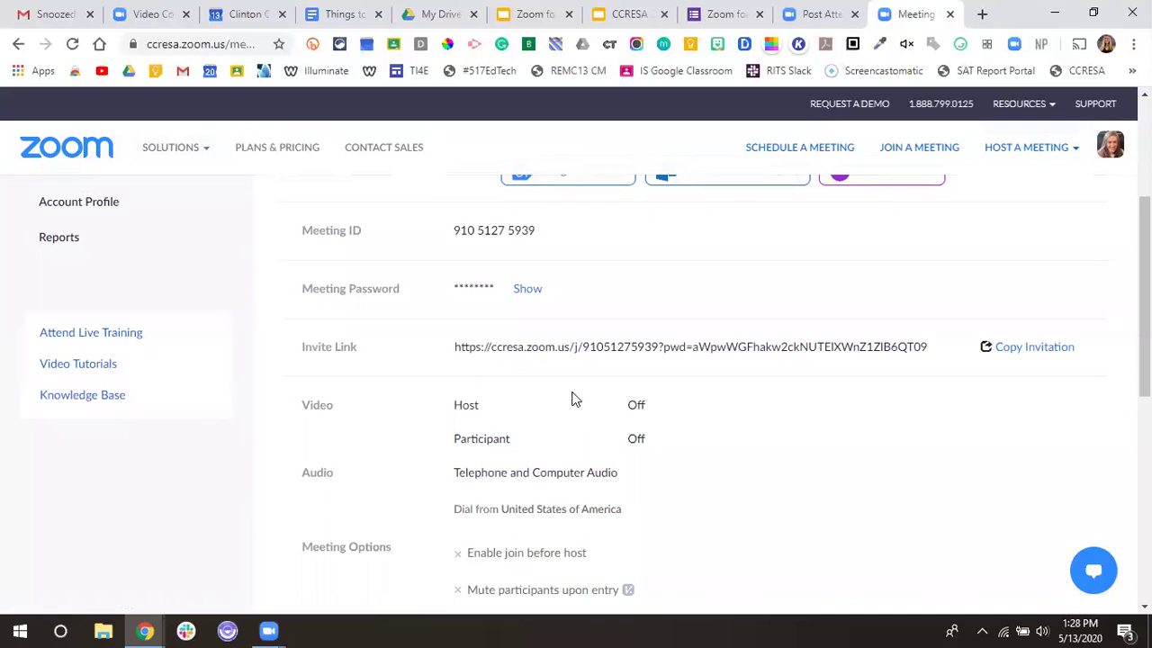
{"action": "scroll", "coordinate": [576, 399], "scroll_direction": "down", "scroll_amount": 5}
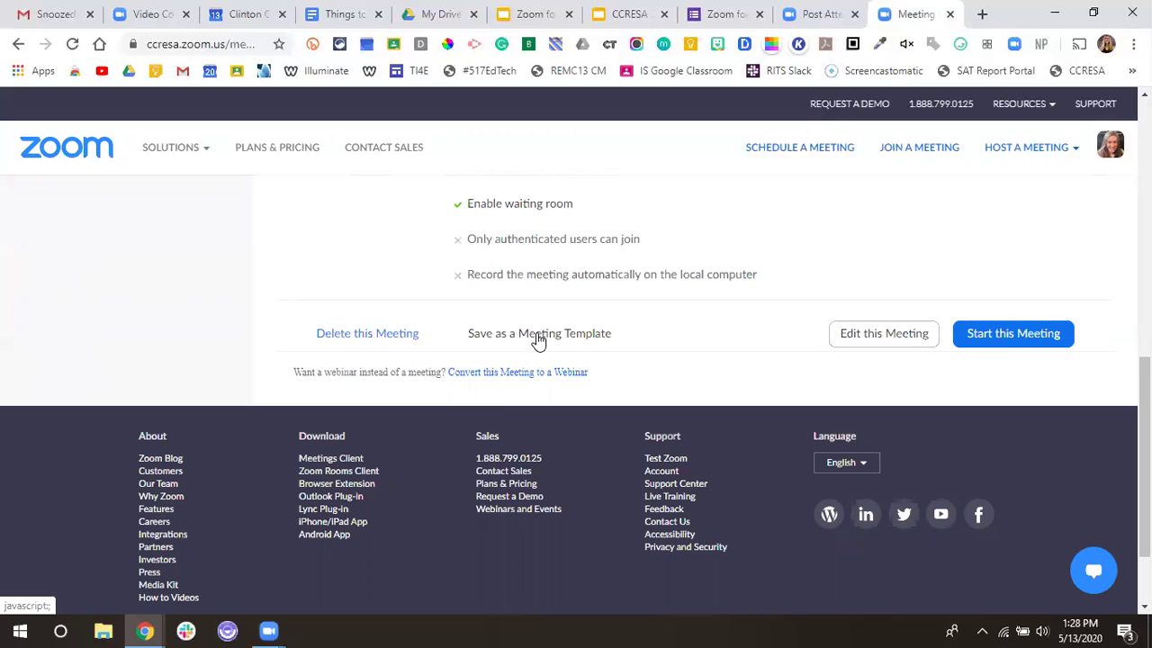
{"action": "scroll", "coordinate": [537, 340], "scroll_direction": "up", "scroll_amount": 10}
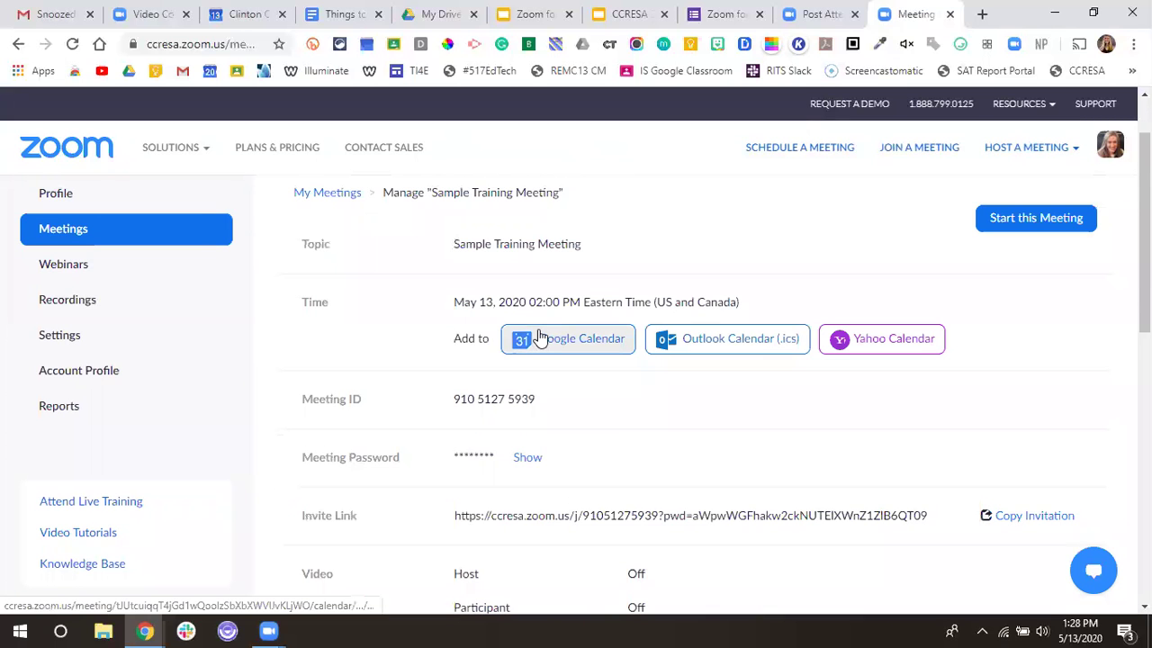
Step: Copy the full meeting invitation of "Sample Training Meeting" to the clipboard and close the invitation window
{"action": "scroll", "coordinate": [570, 429], "scroll_direction": "down", "scroll_amount": 2}
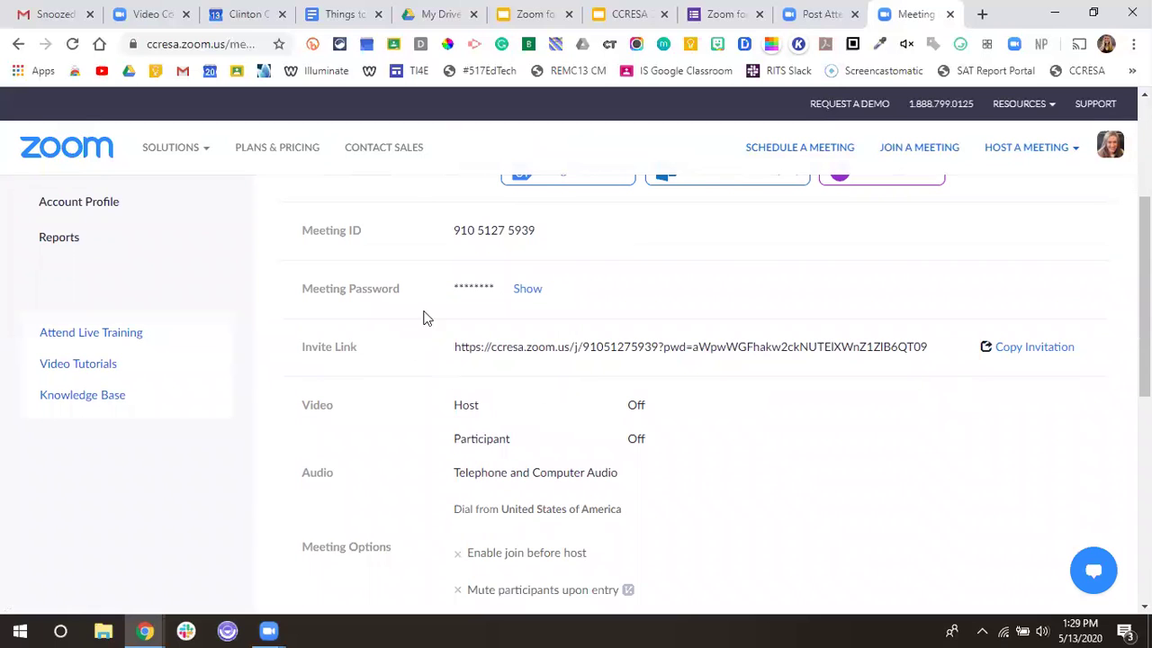
{"action": "left_click", "coordinate": [1055, 349]}
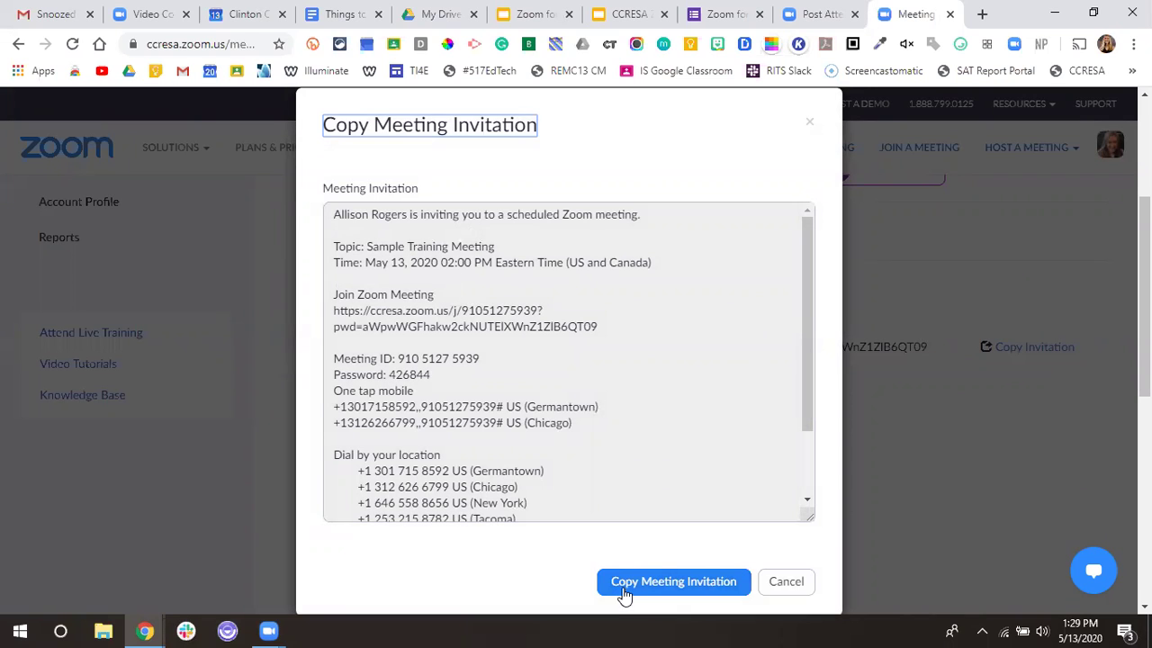
{"action": "left_click", "coordinate": [673, 581]}
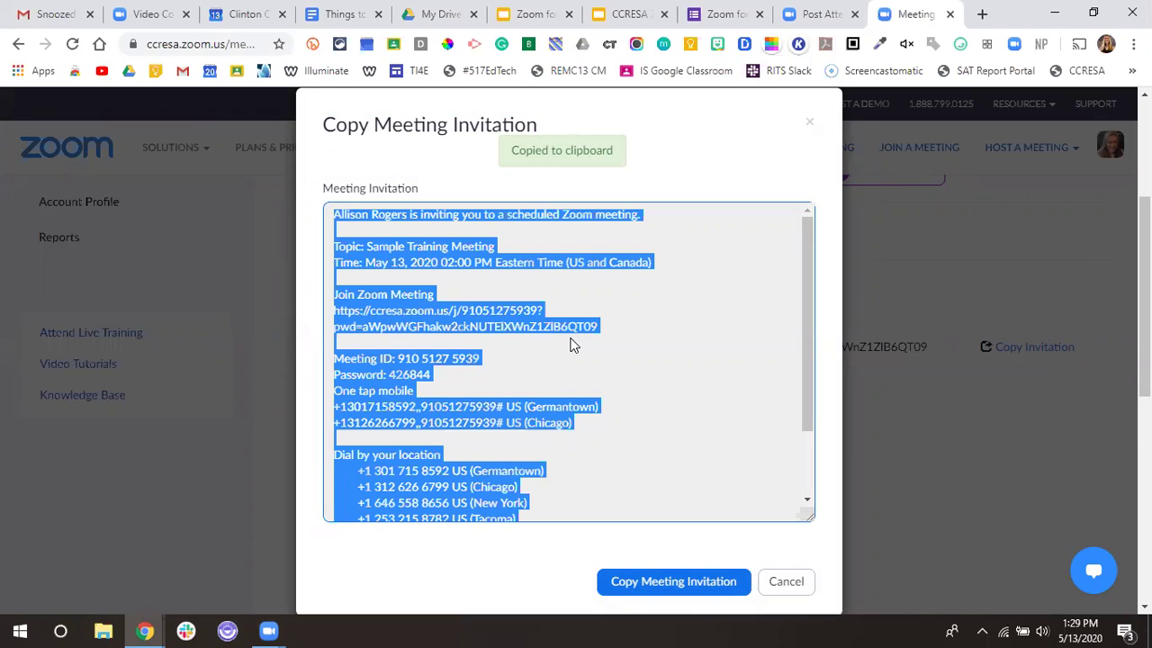
{"action": "left_click", "coordinate": [783, 583]}
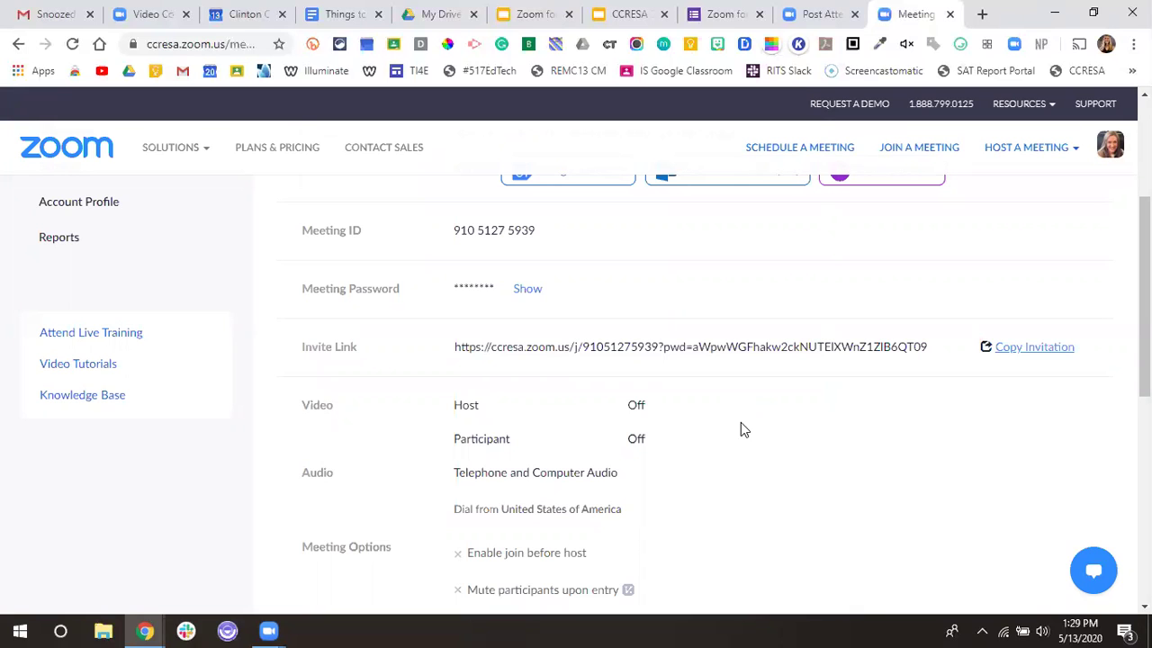
Step: Switch to Google Calendar and open the May 13 event "Zoom for Beginners for CCRESA Itinerant Staff" for editing
{"action": "scroll", "coordinate": [761, 437], "scroll_direction": "up", "scroll_amount": 1}
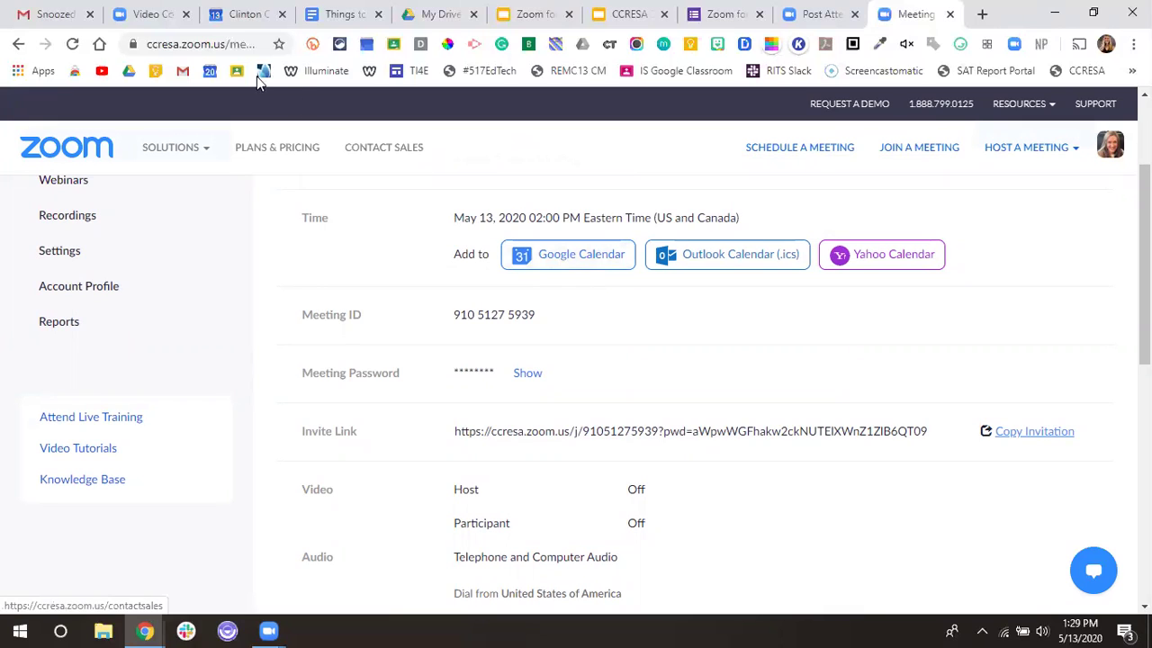
{"action": "left_click", "coordinate": [237, 18]}
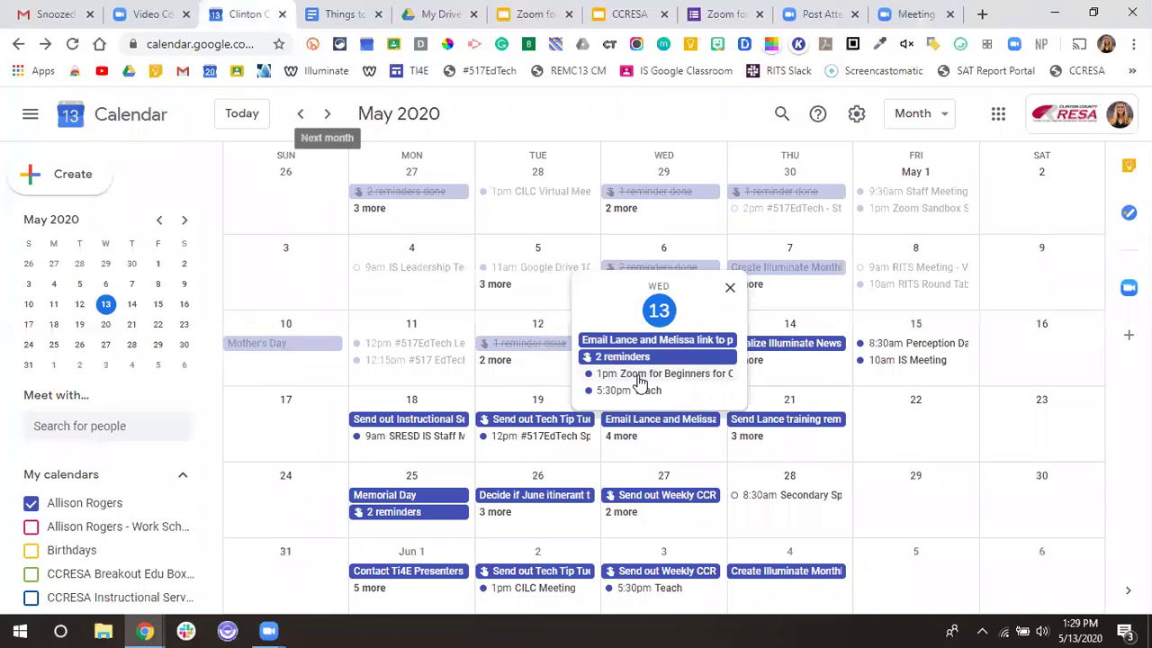
{"action": "left_click", "coordinate": [637, 375]}
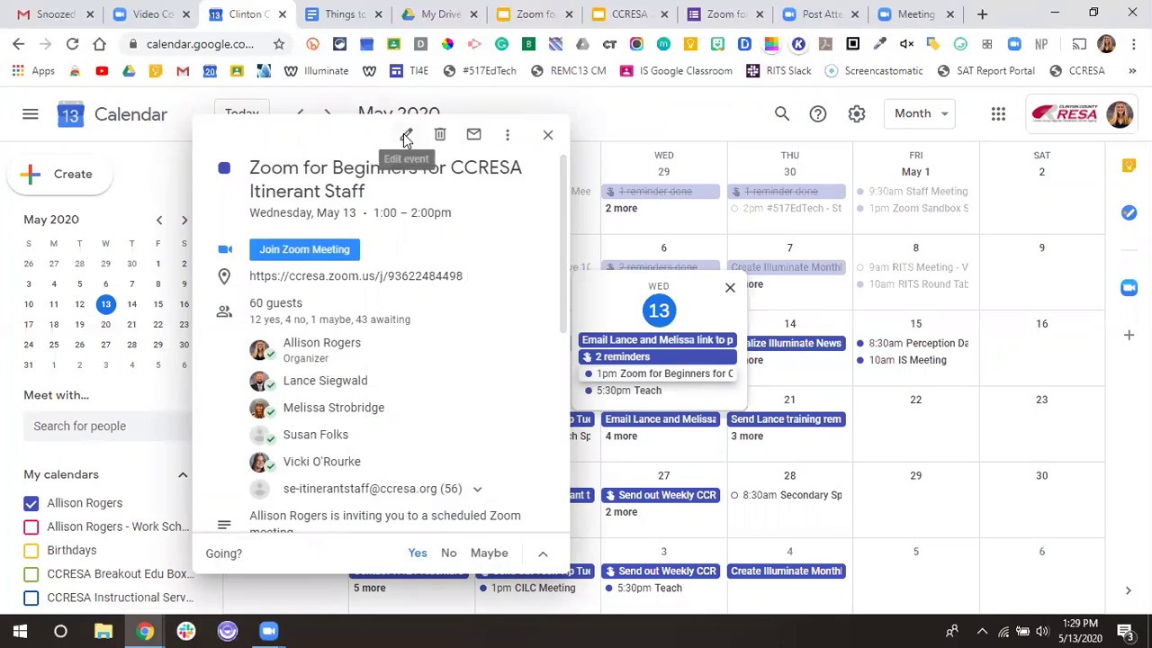
{"action": "key", "text": "Escape"}
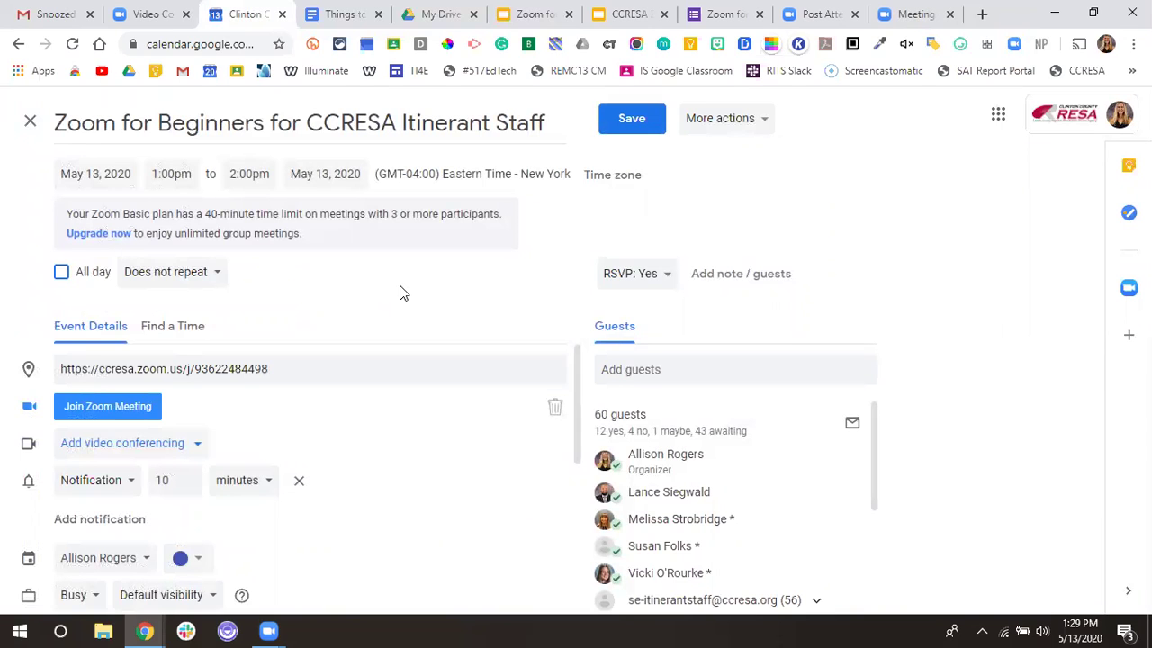
Step: Examine the event's Zoom location link, join option, guest list and the meeting invitation text in its description
{"action": "scroll", "coordinate": [323, 447], "scroll_direction": "down", "scroll_amount": 3}
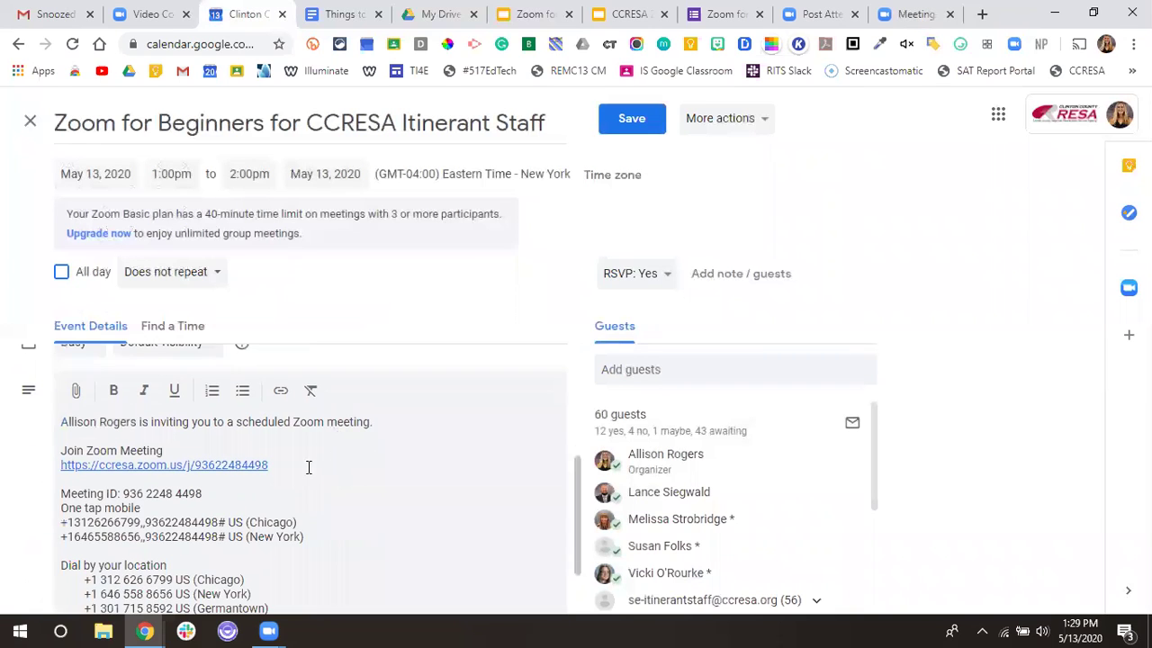
{"action": "scroll", "coordinate": [183, 466], "scroll_direction": "down", "scroll_amount": 1}
{"action": "scroll", "coordinate": [183, 468], "scroll_direction": "up", "scroll_amount": 5}
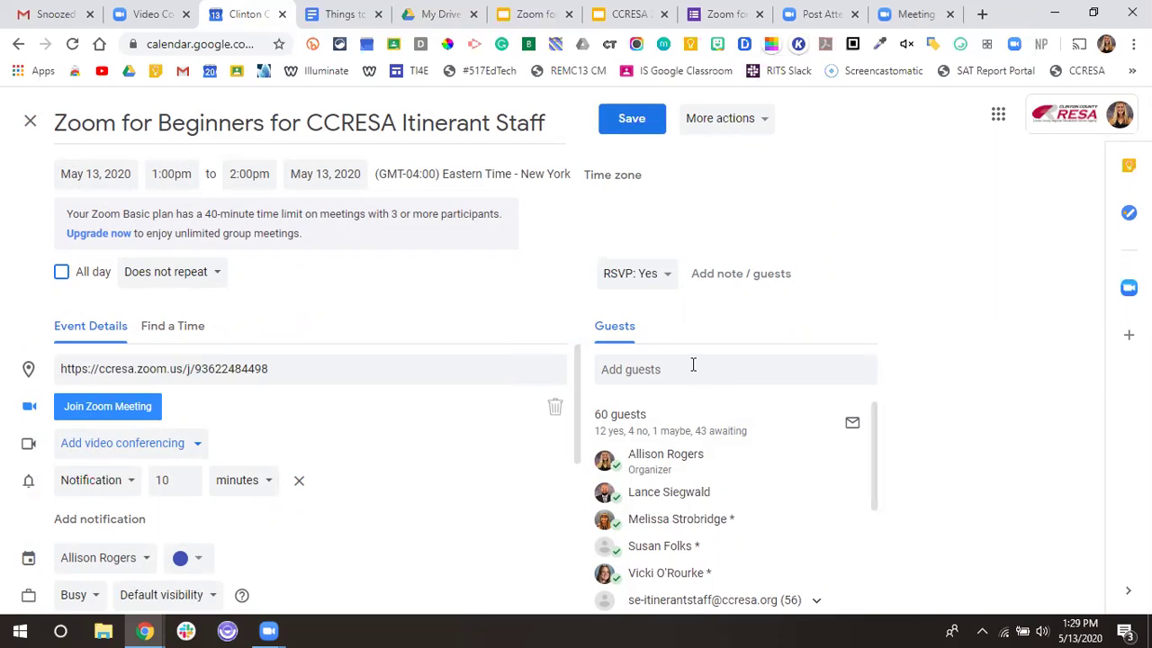
{"action": "scroll", "coordinate": [750, 484], "scroll_direction": "down", "scroll_amount": 5}
{"action": "scroll", "coordinate": [750, 484], "scroll_direction": "up", "scroll_amount": 5}
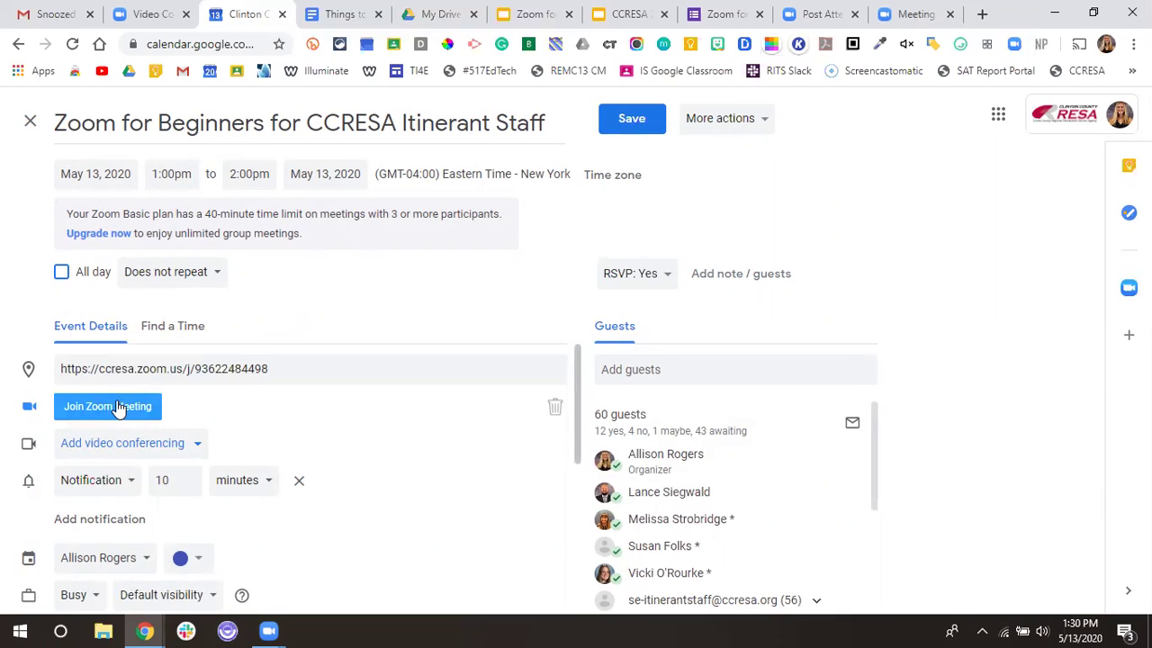
{"action": "scroll", "coordinate": [117, 408], "scroll_direction": "down", "scroll_amount": 5}
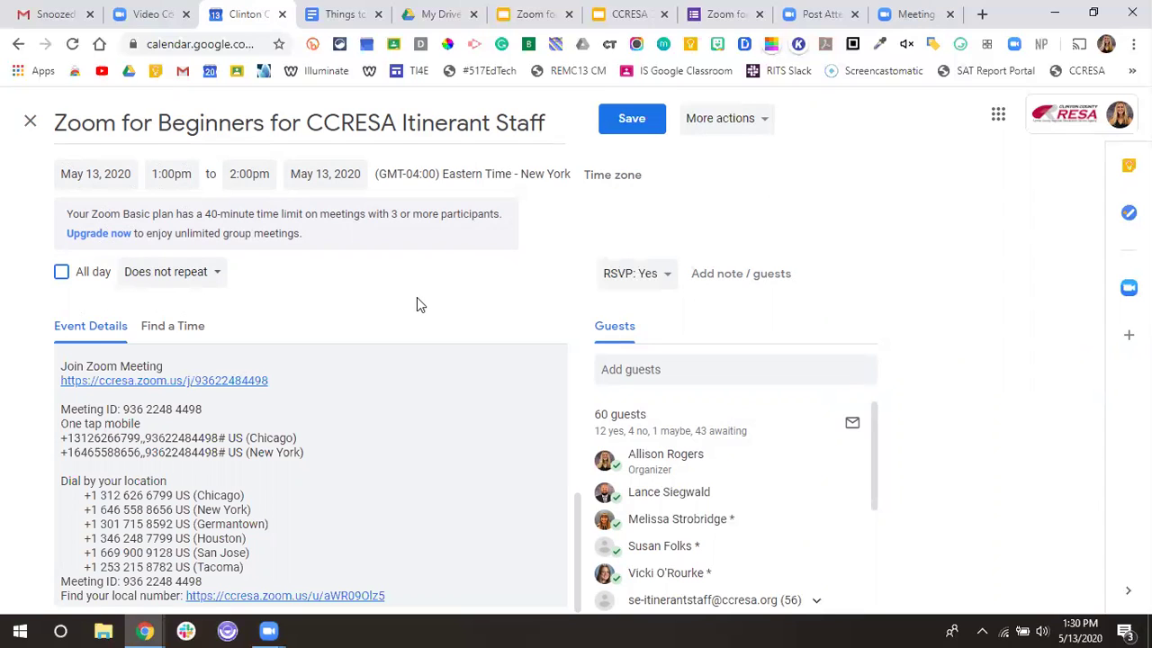
Step: Return to the Zoom portal and review the calendar and invitation options of "Sample Training Meeting"
{"action": "left_click", "coordinate": [914, 13]}
{"action": "scroll", "coordinate": [477, 329], "scroll_direction": "up", "scroll_amount": 2}
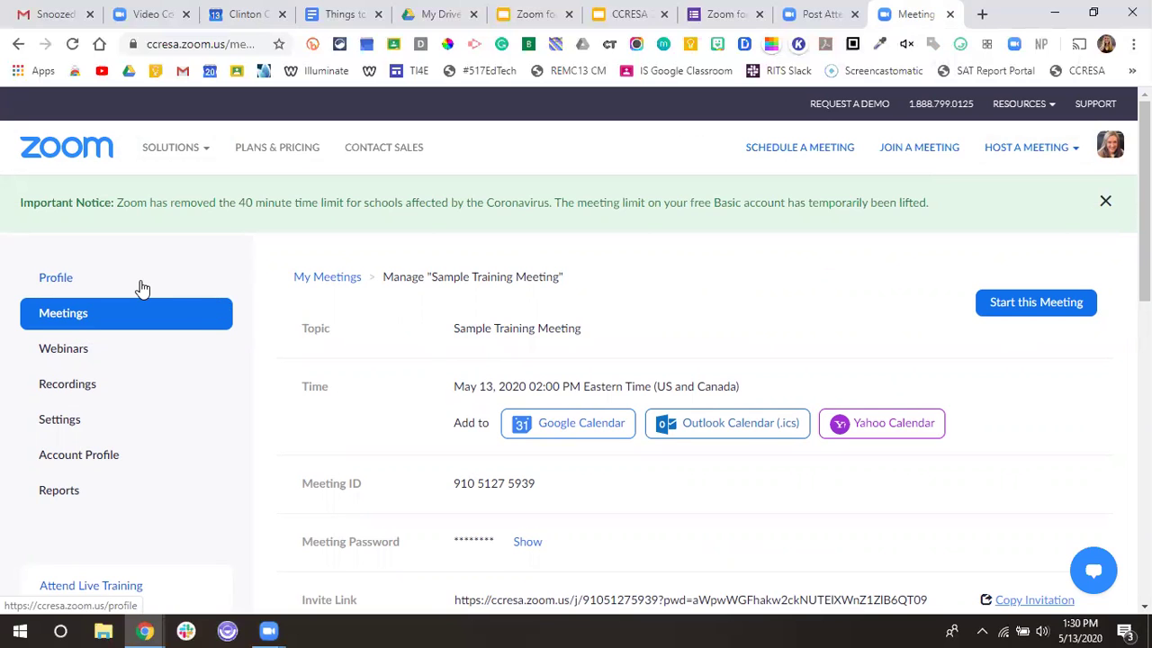
{"action": "scroll", "coordinate": [567, 410], "scroll_direction": "down", "scroll_amount": 2}
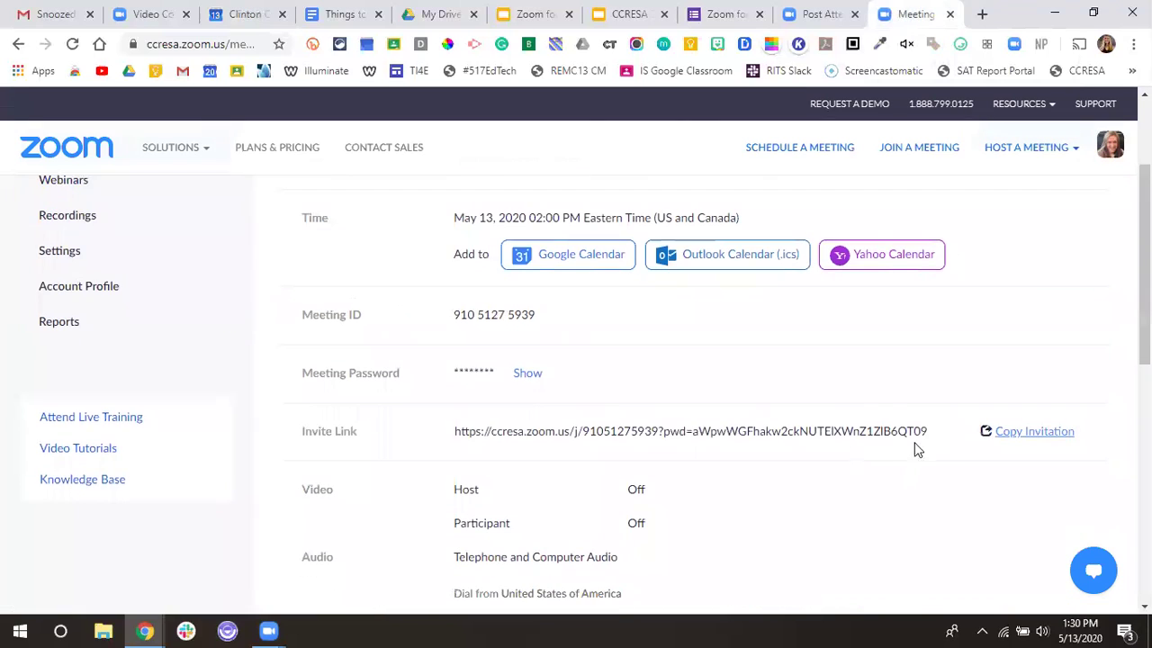
{"action": "scroll", "coordinate": [135, 306], "scroll_direction": "up", "scroll_amount": 2}
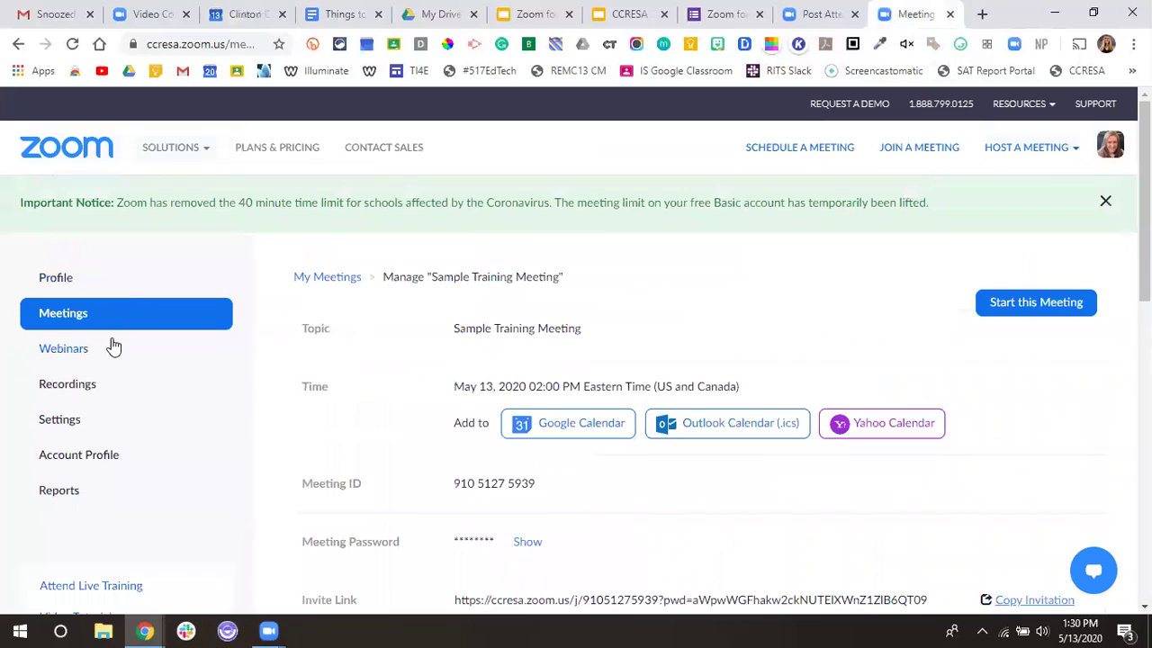
Step: Visit the Profile page, return to Meetings and review the Upcoming Meetings list with its start and delete options
{"action": "left_click", "coordinate": [56, 279]}
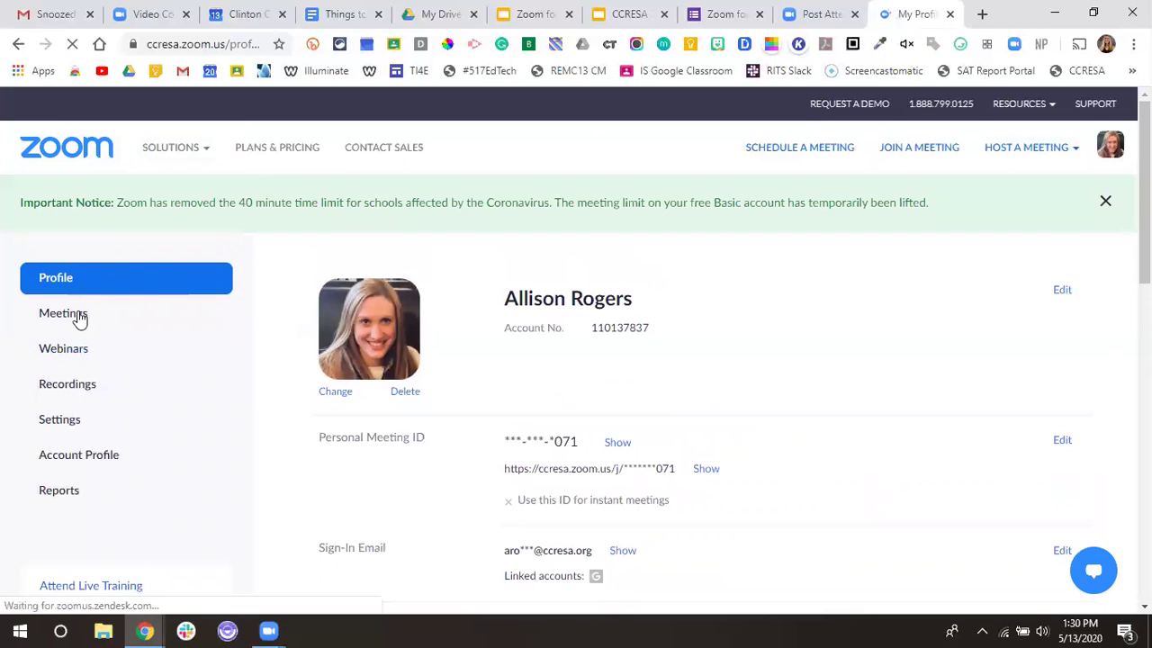
{"action": "left_click", "coordinate": [79, 318]}
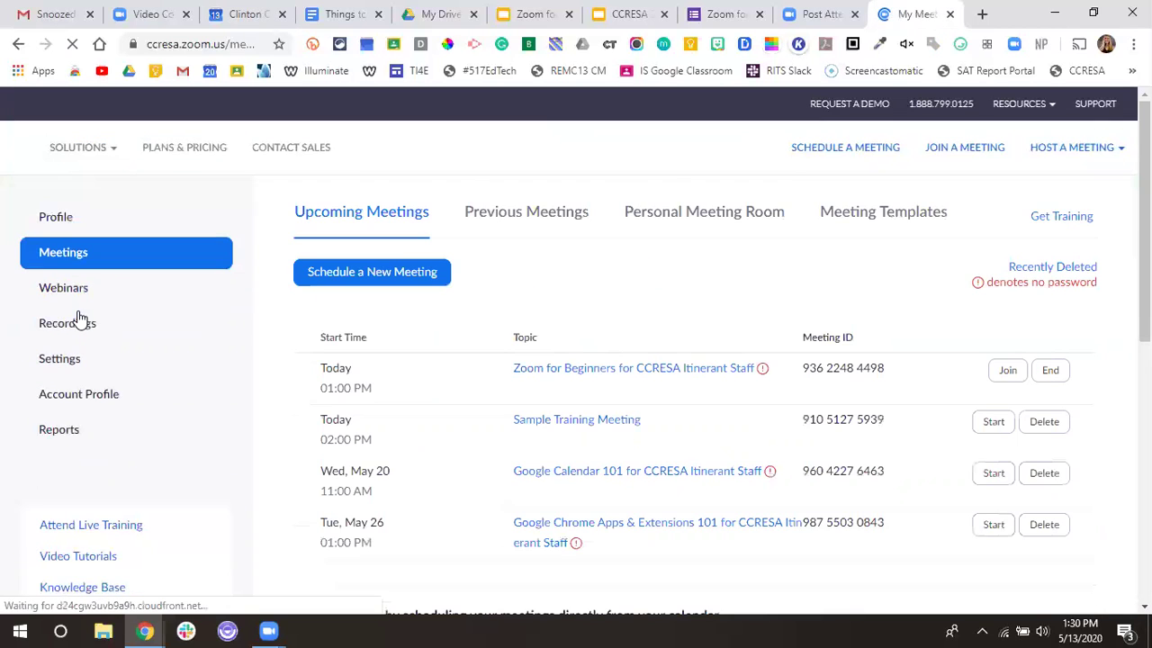
{"action": "scroll", "coordinate": [541, 410], "scroll_direction": "down", "scroll_amount": 1}
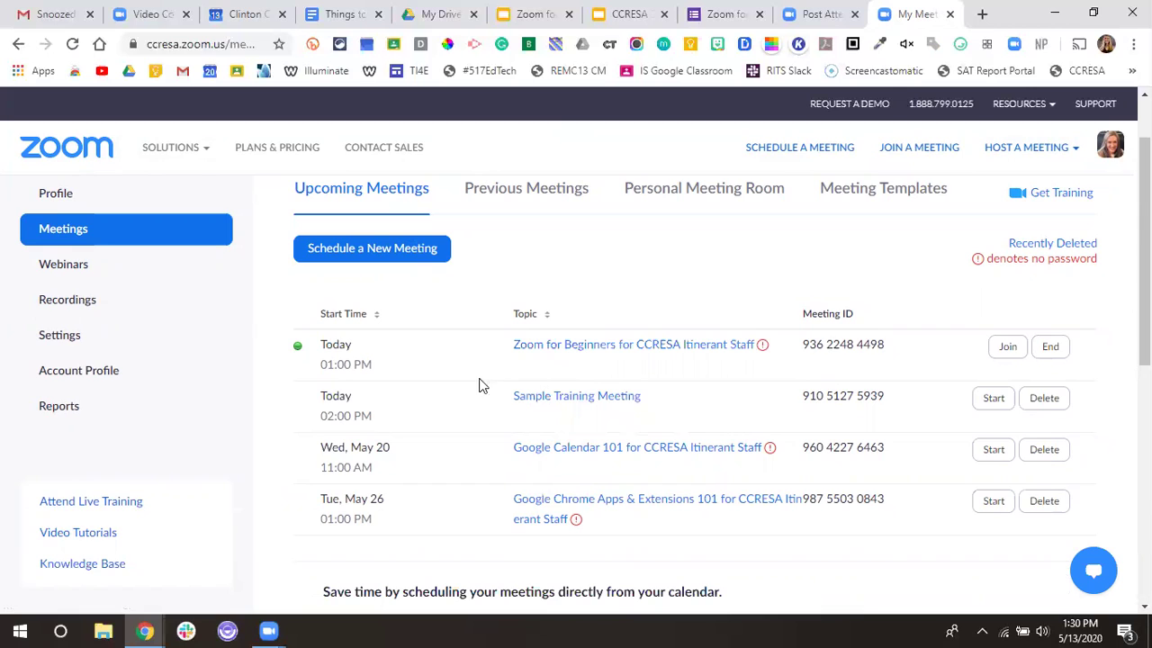
{"action": "scroll", "coordinate": [504, 482], "scroll_direction": "up", "scroll_amount": 1}
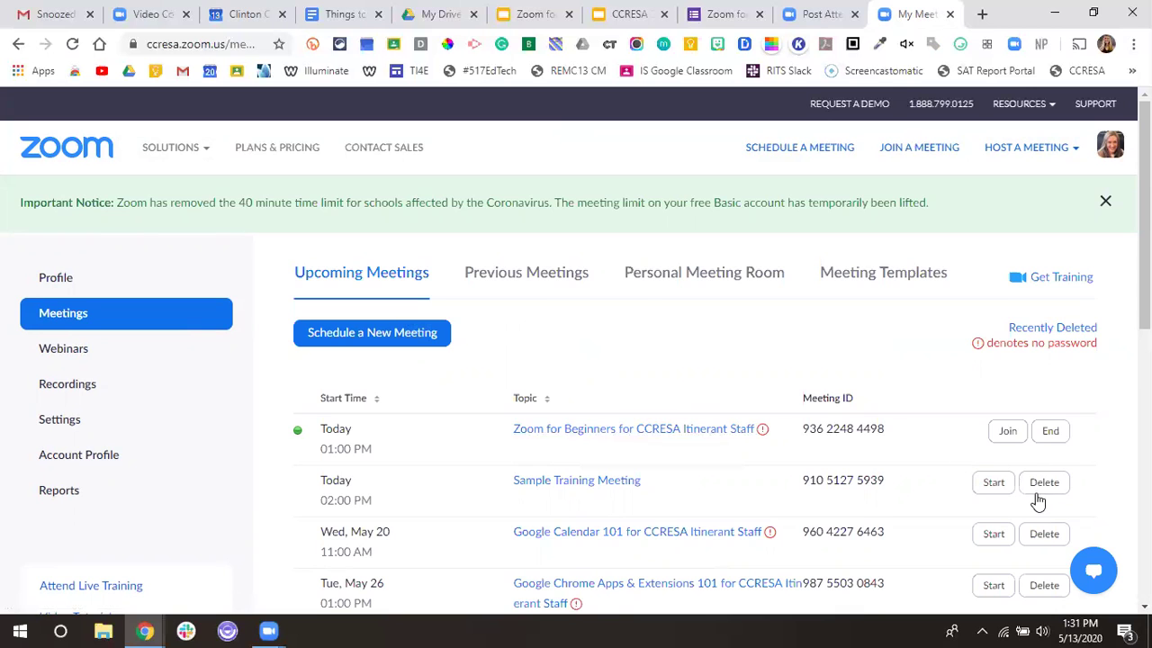
{"action": "scroll", "coordinate": [1039, 502], "scroll_direction": "down", "scroll_amount": 1}
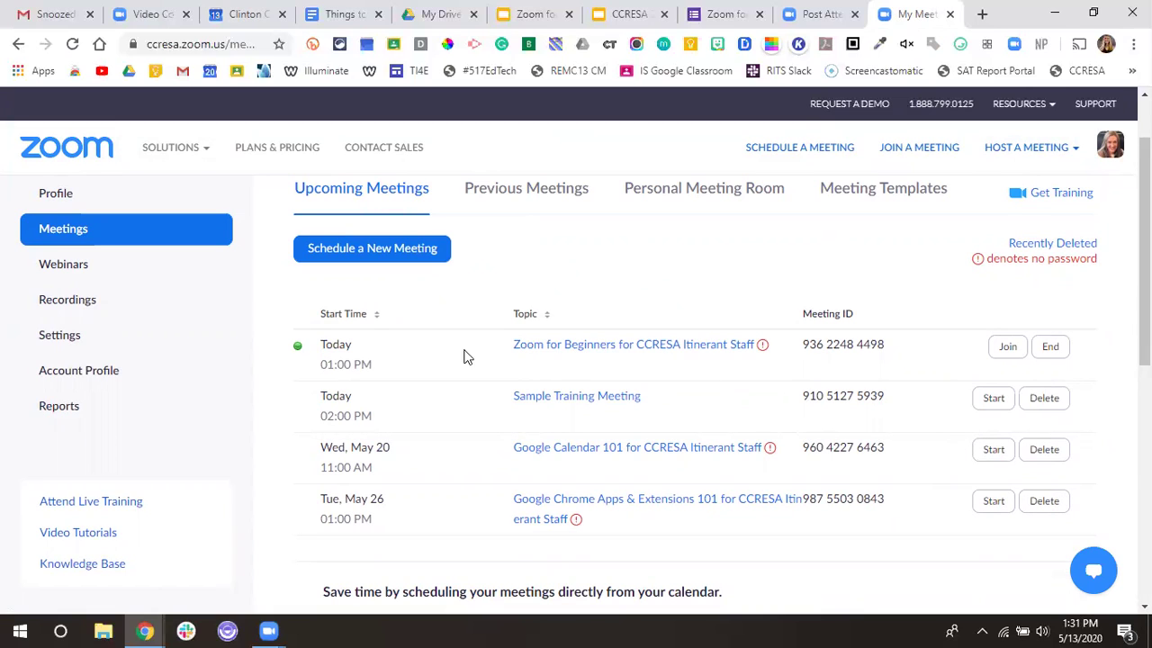
Step: Open "Sample Training Meeting" from the upcoming list, look through its details and return to the Meetings page
{"action": "left_click", "coordinate": [522, 400]}
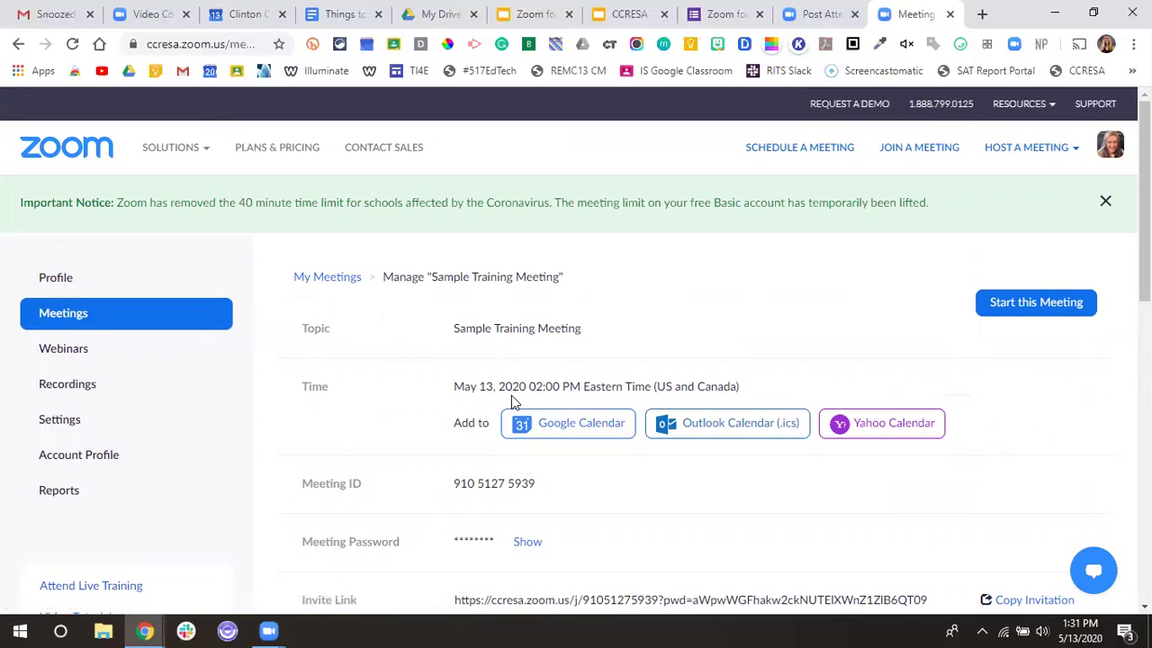
{"action": "scroll", "coordinate": [511, 395], "scroll_direction": "down", "scroll_amount": 5}
{"action": "scroll", "coordinate": [517, 411], "scroll_direction": "down", "scroll_amount": 3}
{"action": "scroll", "coordinate": [518, 411], "scroll_direction": "up", "scroll_amount": 10}
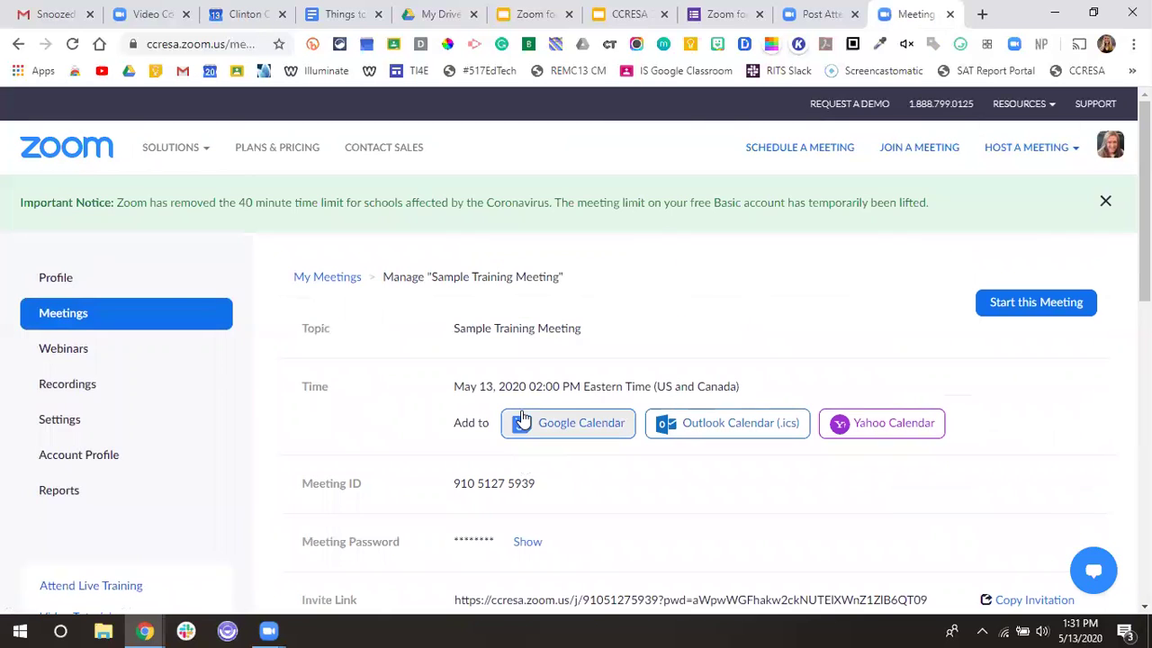
{"action": "left_click", "coordinate": [140, 312]}
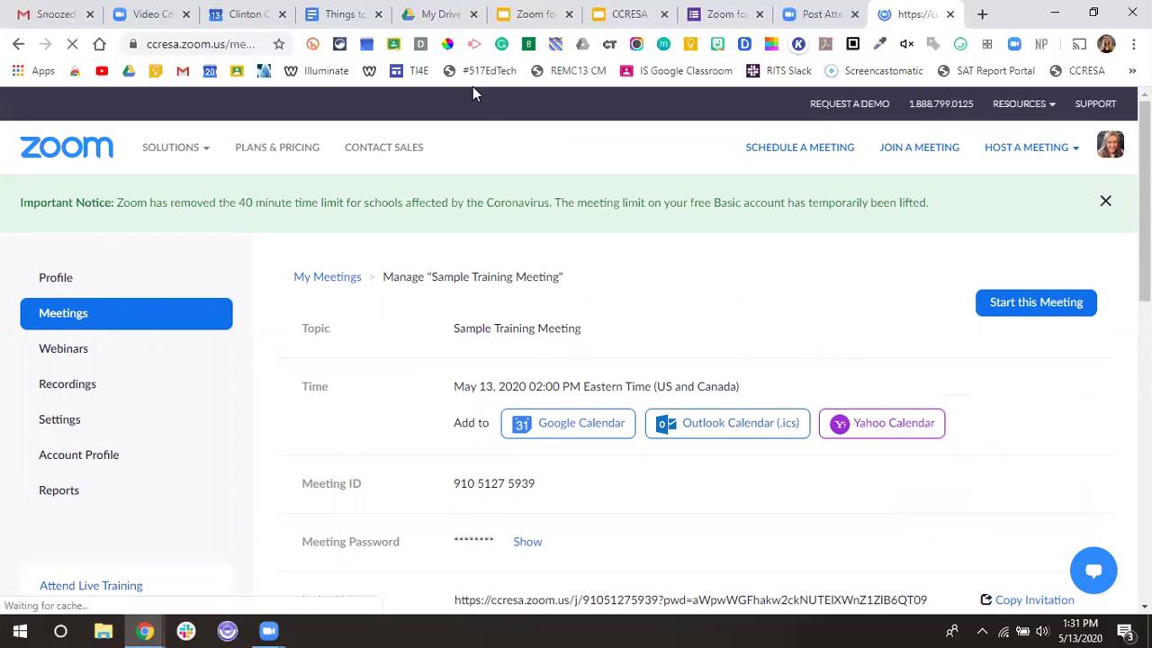
Step: Switch to the Zoom for Beginners training slides, show "Schedule a Meeting" slide 22 and look over the remaining slides
{"action": "left_click", "coordinate": [523, 13]}
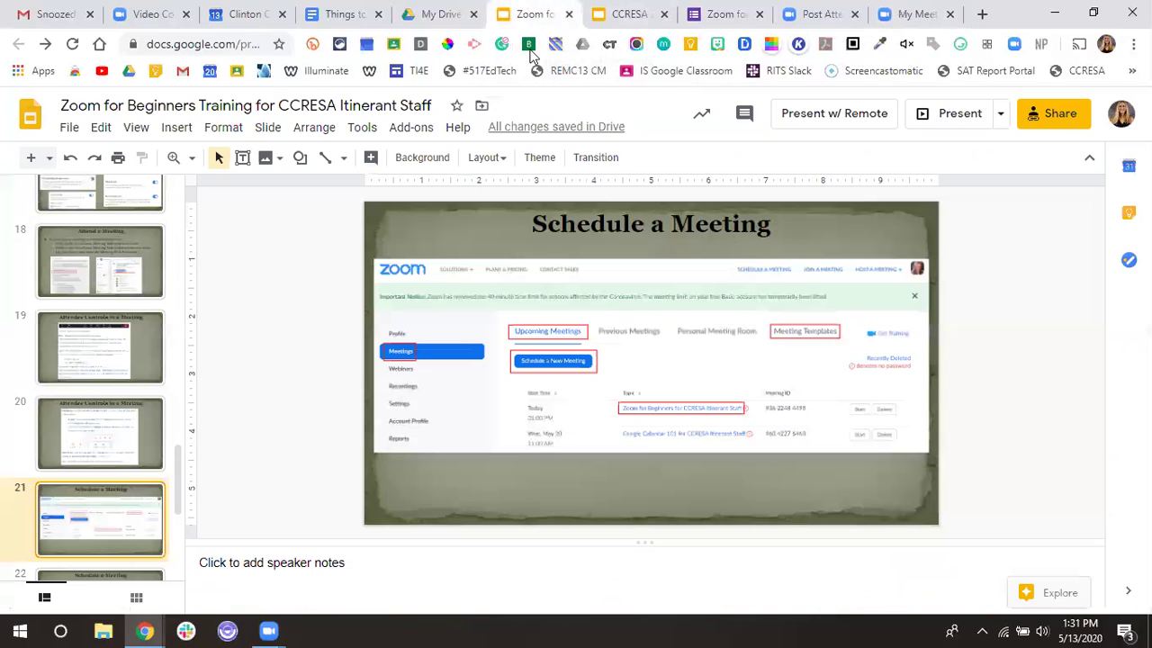
{"action": "scroll", "coordinate": [131, 429], "scroll_direction": "down", "scroll_amount": 2}
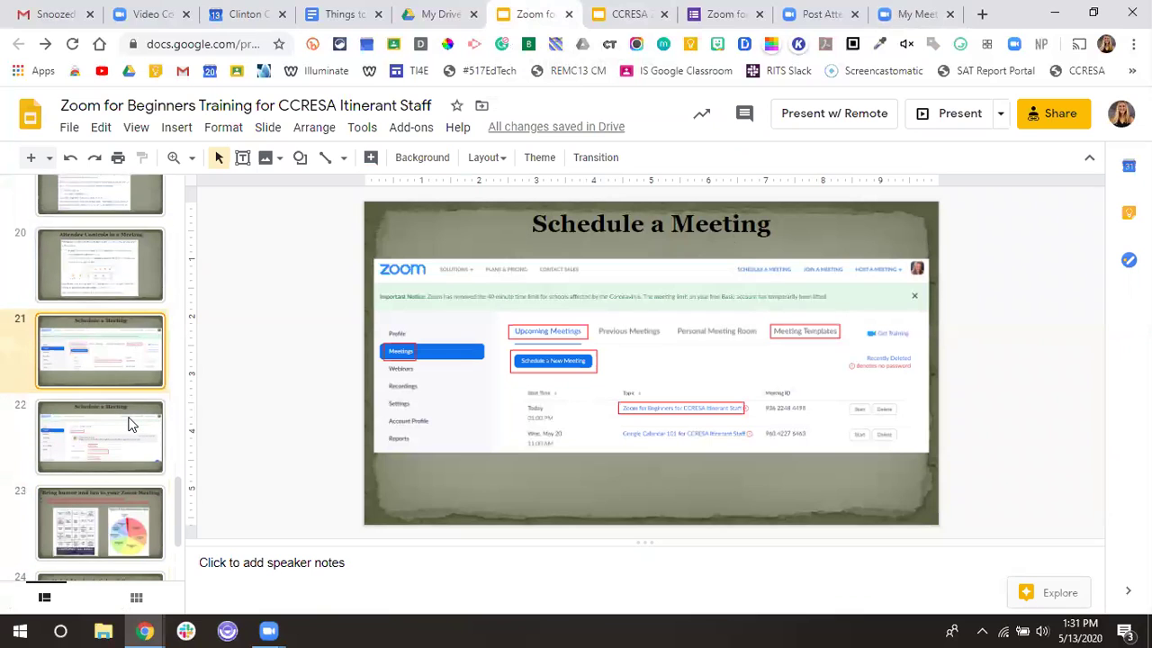
{"action": "left_click", "coordinate": [130, 423]}
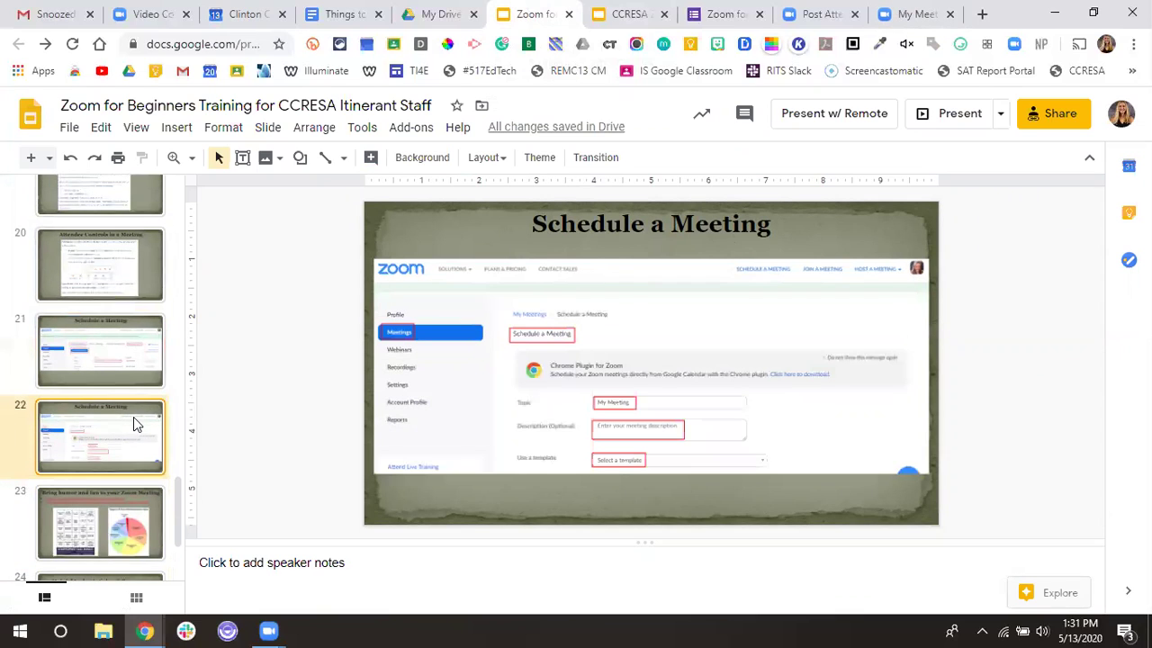
{"action": "scroll", "coordinate": [135, 417], "scroll_direction": "down", "scroll_amount": 2}
{"action": "scroll", "coordinate": [136, 416], "scroll_direction": "down", "scroll_amount": 1}
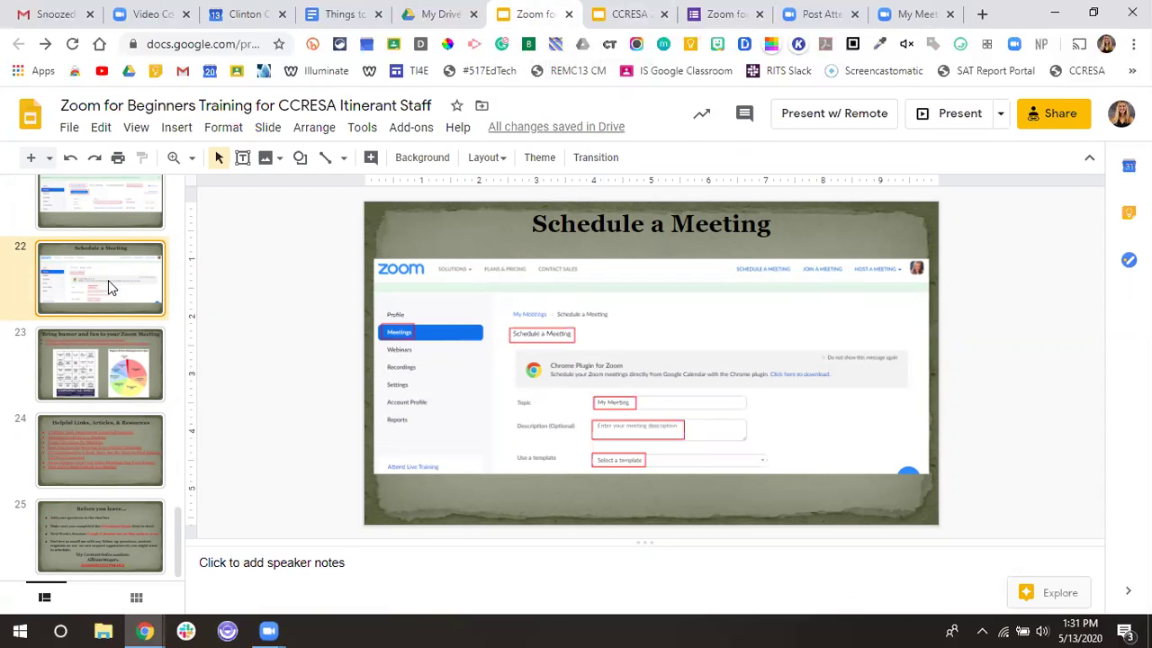
{"action": "left_click", "coordinate": [144, 339]}
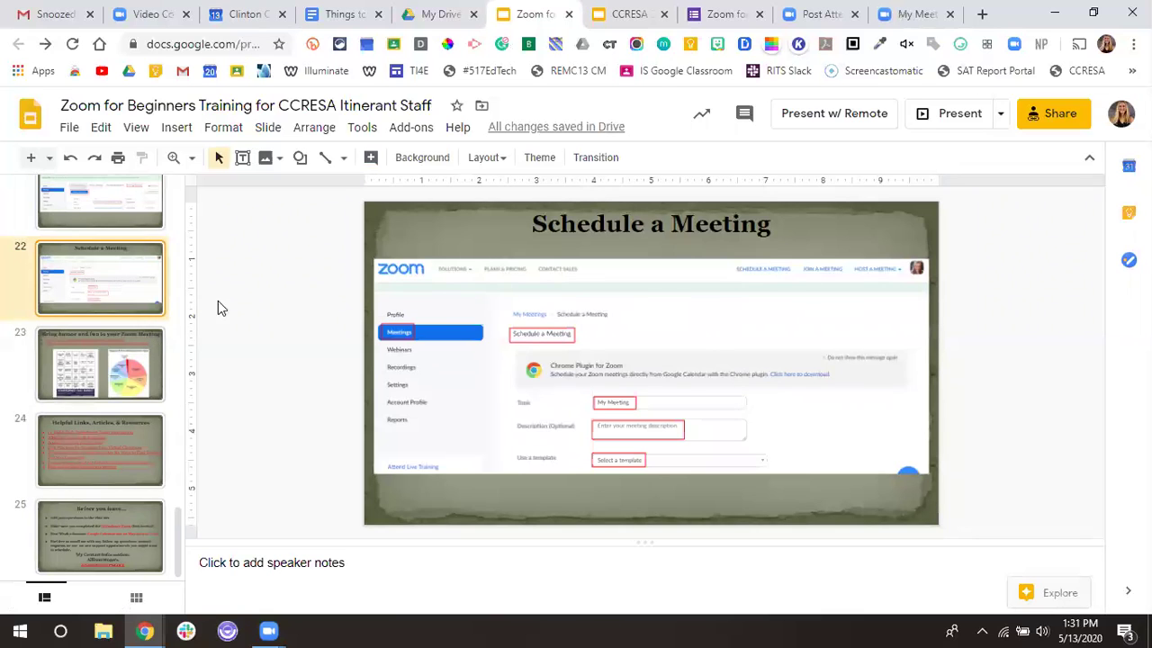